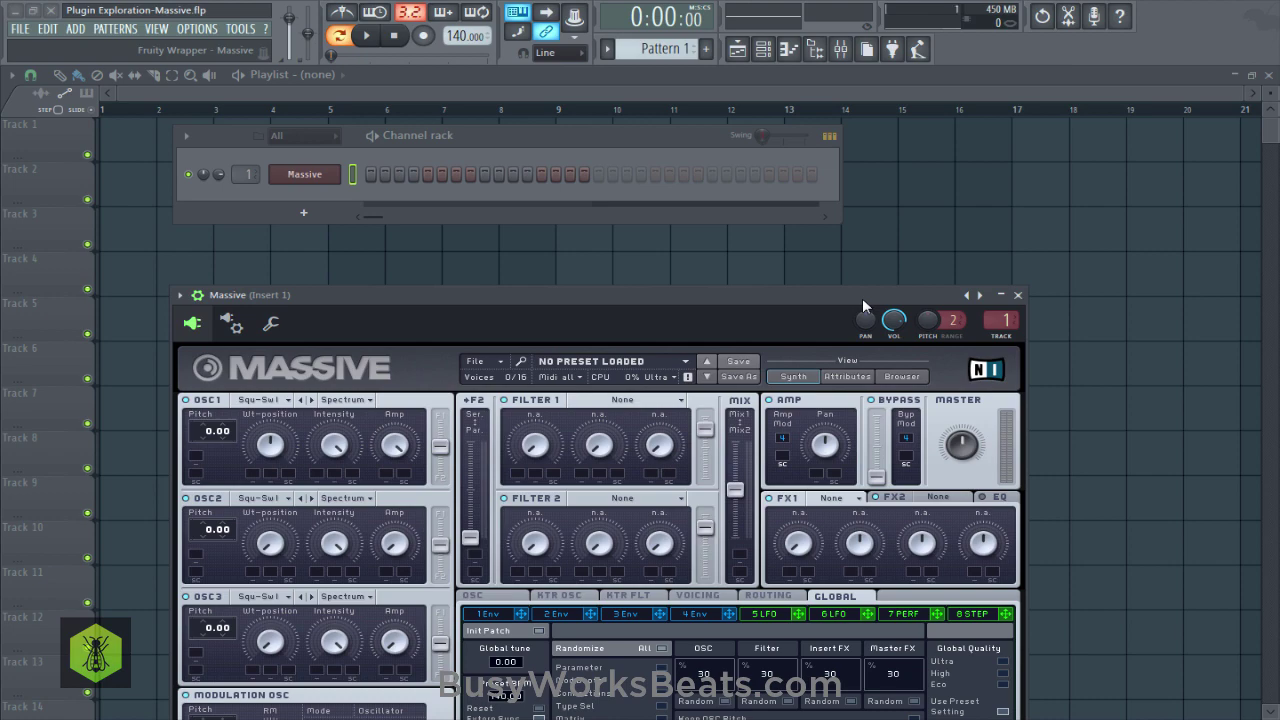
Reposition the Massive window so the whole synth fits on screen, and load a new blank sound
{"action": "left_click_drag", "start_coordinate": [862, 298], "coordinate": [1117, 77]}
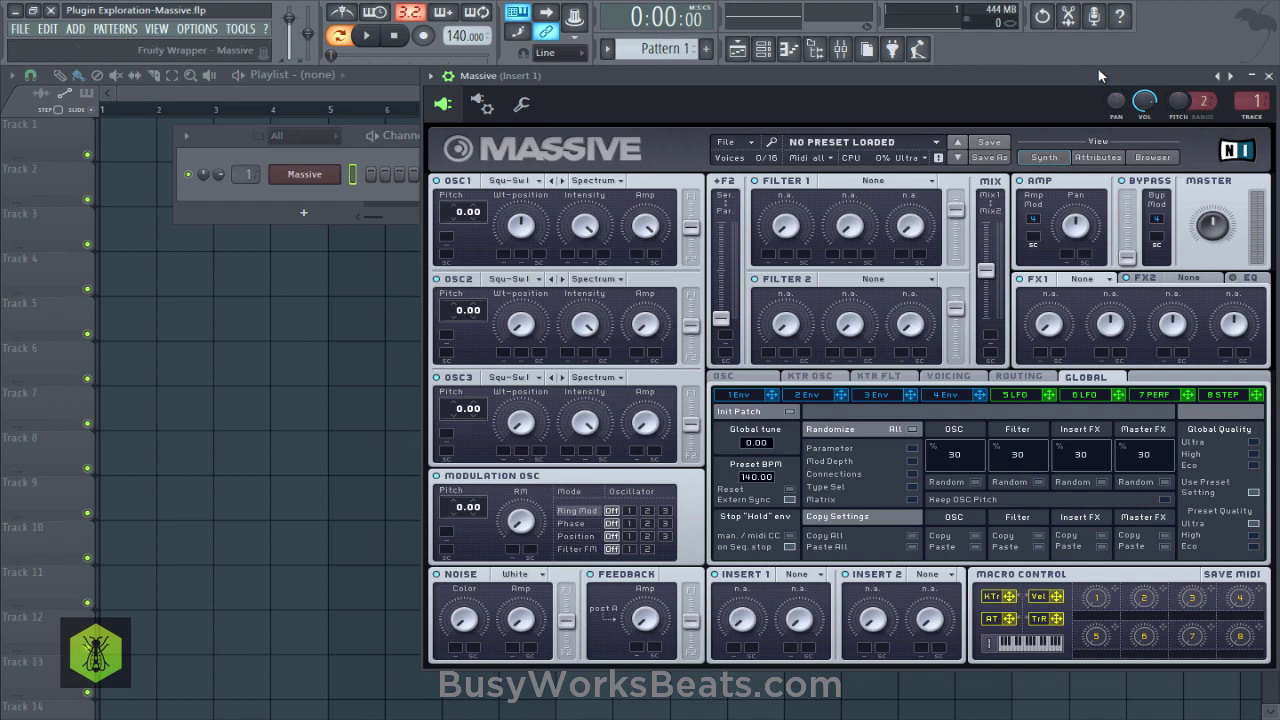
{"action": "left_click_drag", "start_coordinate": [1094, 75], "coordinate": [841, 84]}
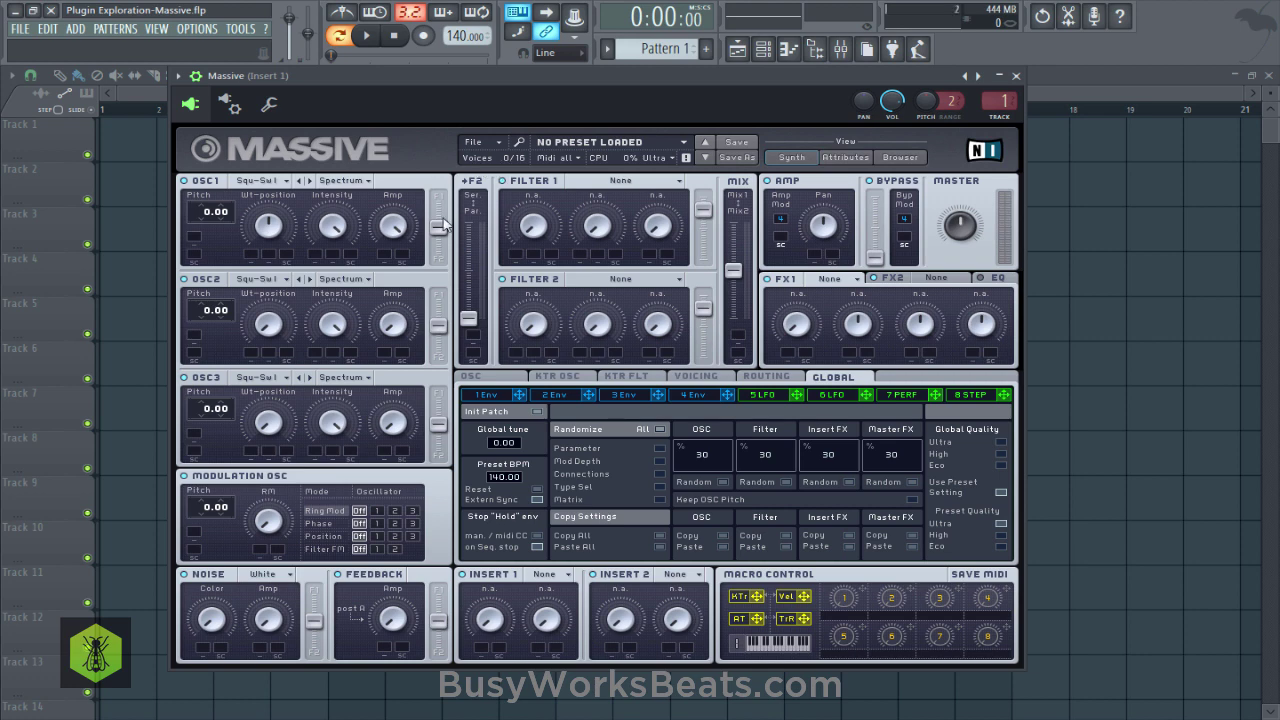
{"action": "key", "text": "u"}
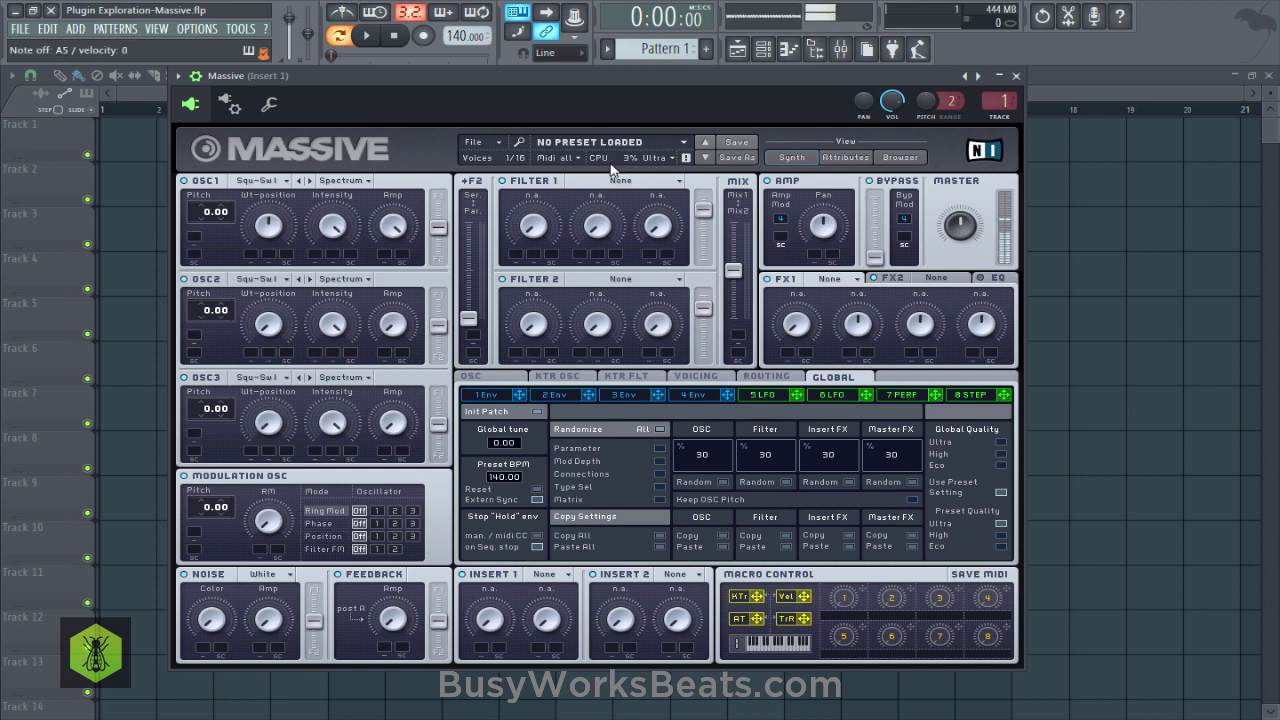
{"action": "left_click", "coordinate": [473, 142]}
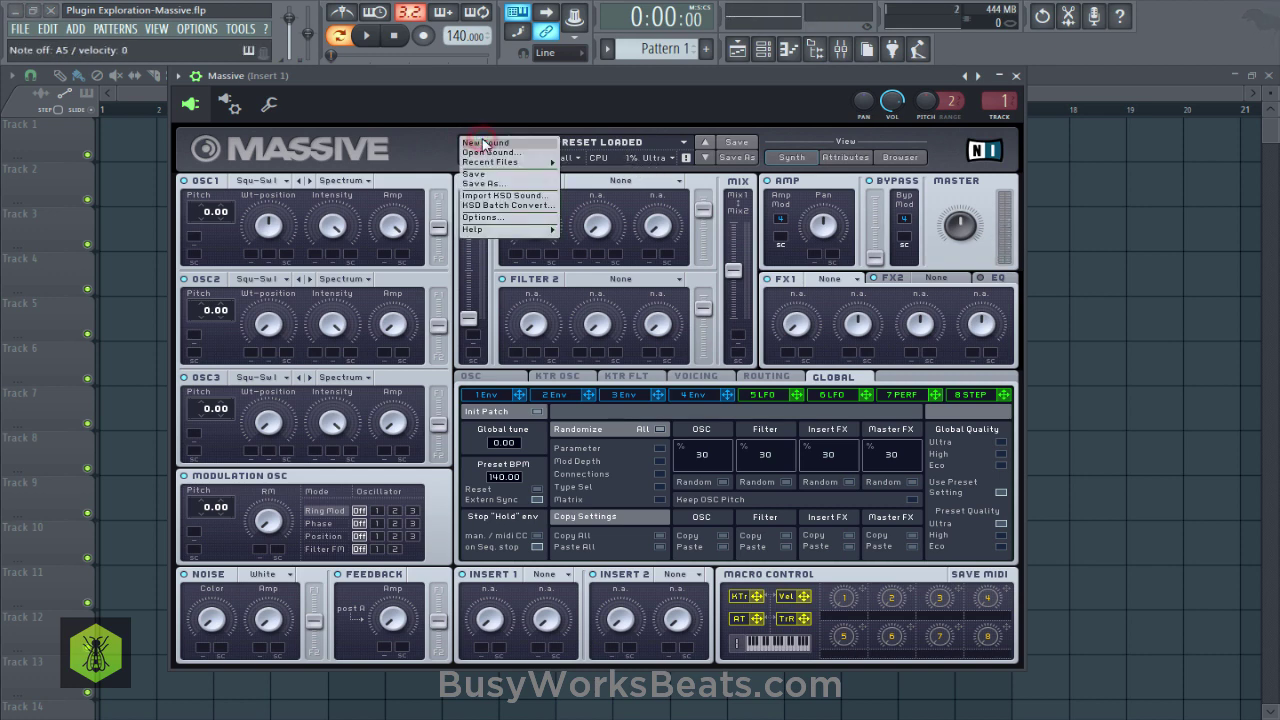
{"action": "left_click", "coordinate": [484, 143]}
{"action": "key", "text": "n"}
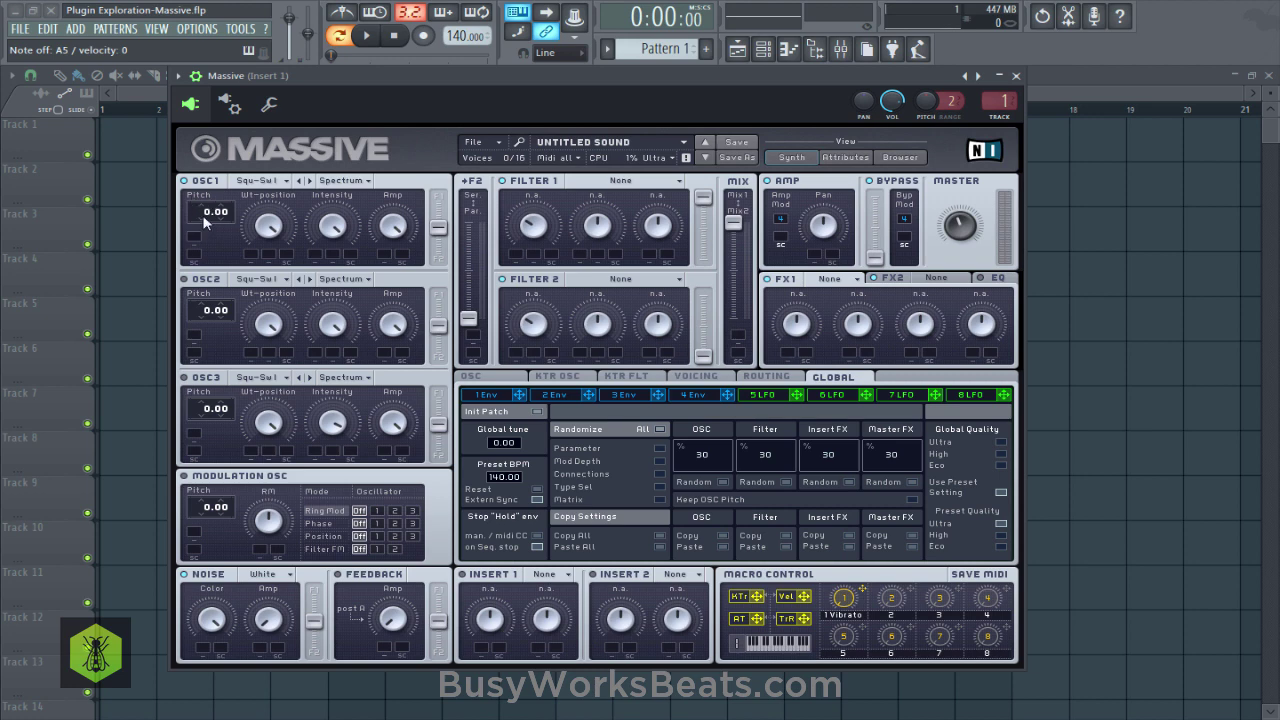
Set OSC1's pitch to -24.00 and sweep its Wt-position down and back up to maximum
{"action": "left_click_drag", "start_coordinate": [207, 217], "coordinate": [206, 229]}
{"action": "left_click_drag", "start_coordinate": [270, 224], "coordinate": [277, 208]}
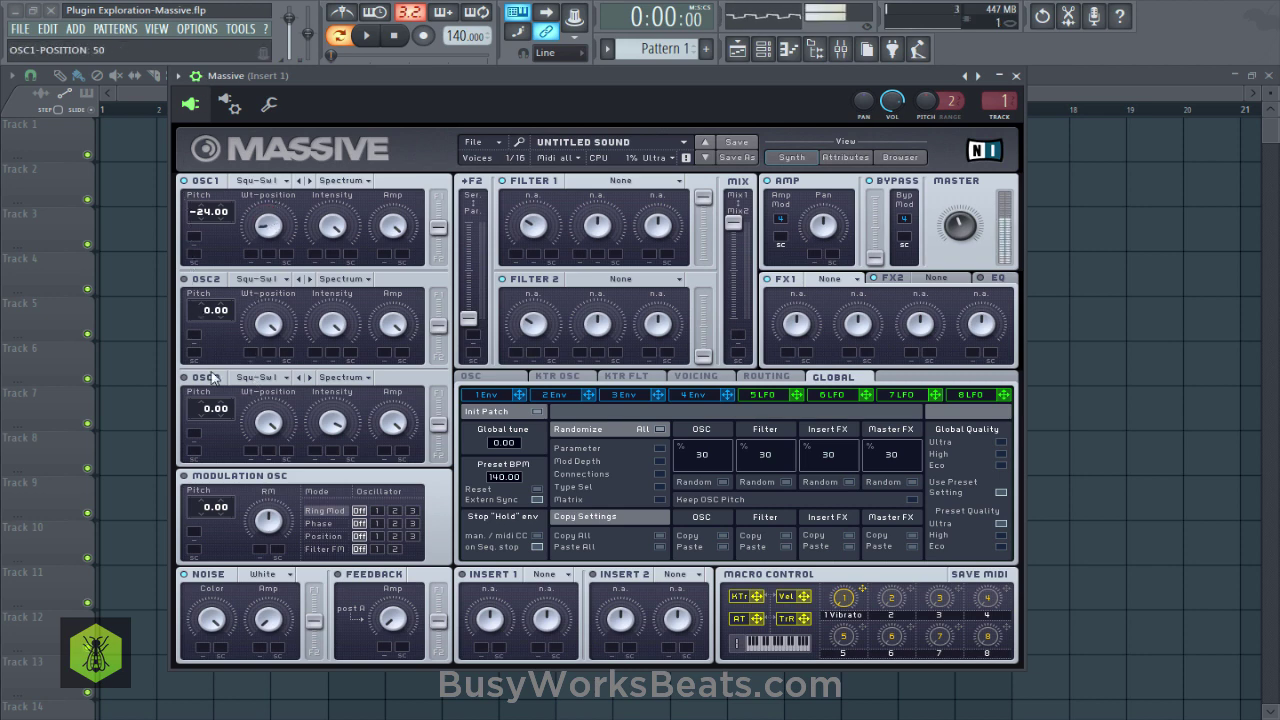
{"action": "left_click_drag", "start_coordinate": [284, 240], "coordinate": [282, 212]}
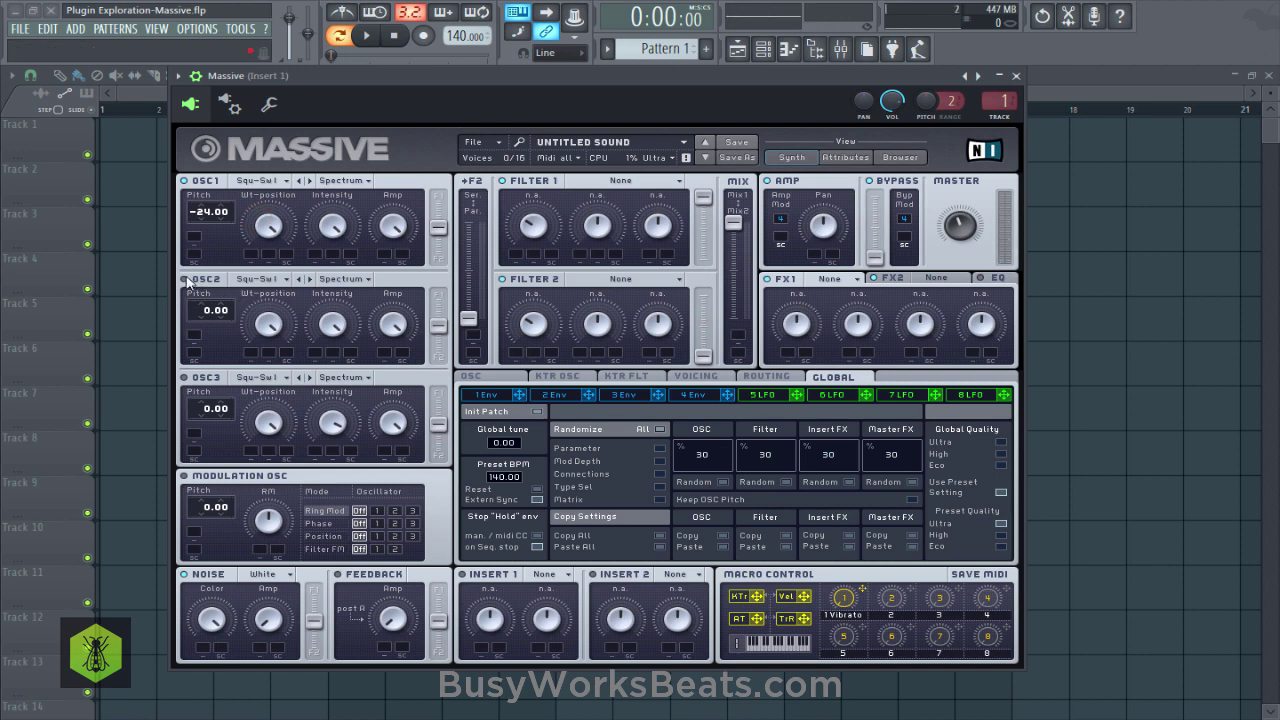
Enable OSC2 with the Sin-Square wavetable, Wt-position at minimum, pitch 12.00 and a reduced Amp
{"action": "left_click", "coordinate": [252, 280]}
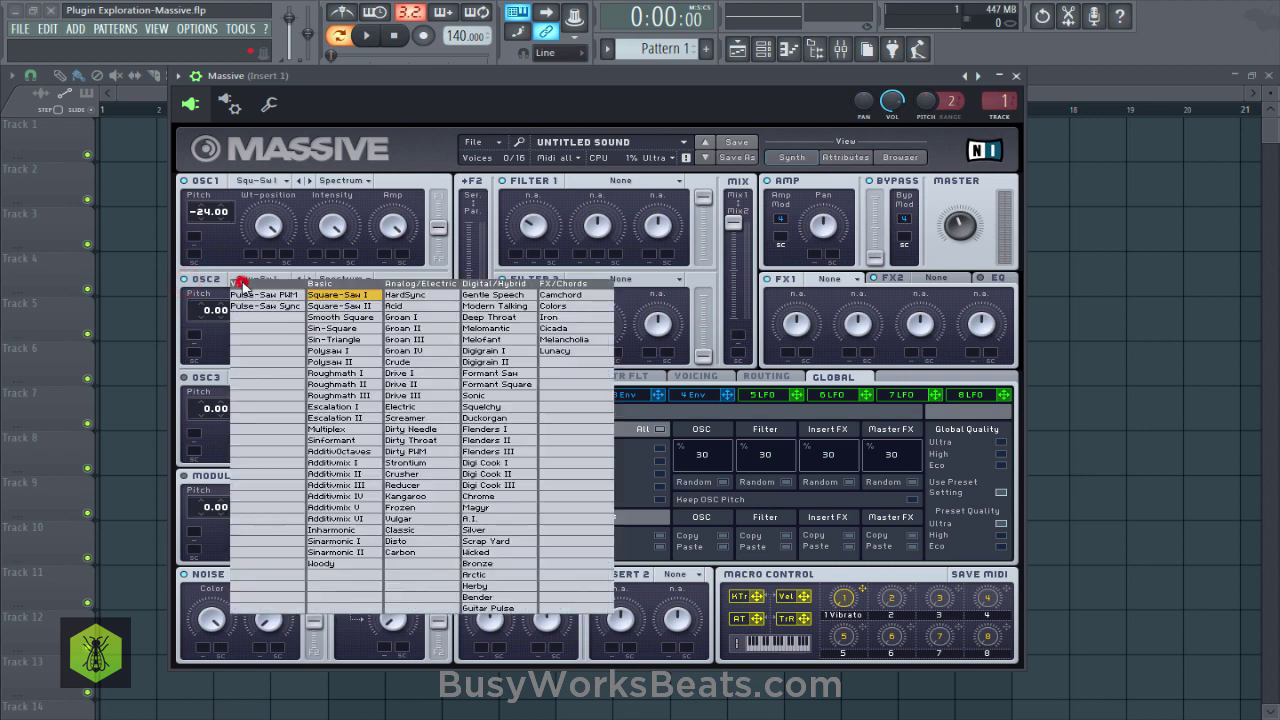
{"action": "left_click", "coordinate": [364, 329]}
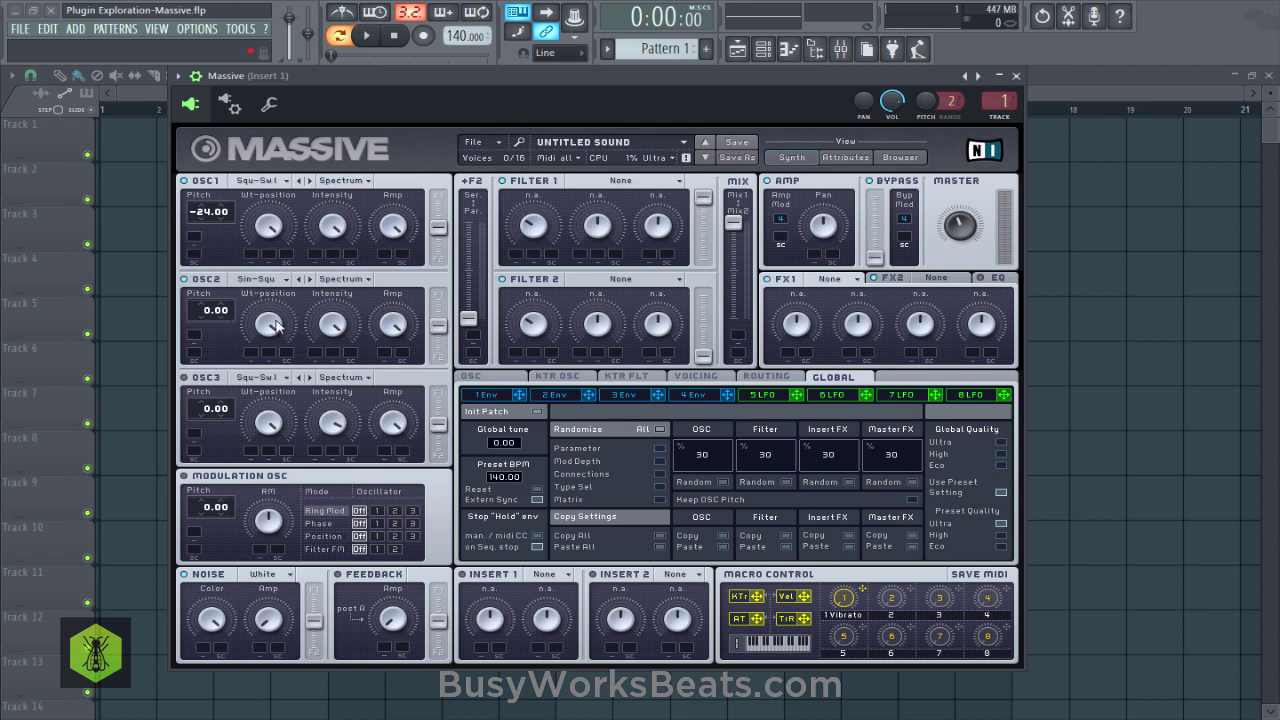
{"action": "left_click_drag", "start_coordinate": [266, 323], "coordinate": [251, 468]}
{"action": "left_click_drag", "start_coordinate": [206, 314], "coordinate": [224, 285]}
{"action": "left_click_drag", "start_coordinate": [398, 328], "coordinate": [389, 418]}
{"action": "left_click", "coordinate": [399, 330]}
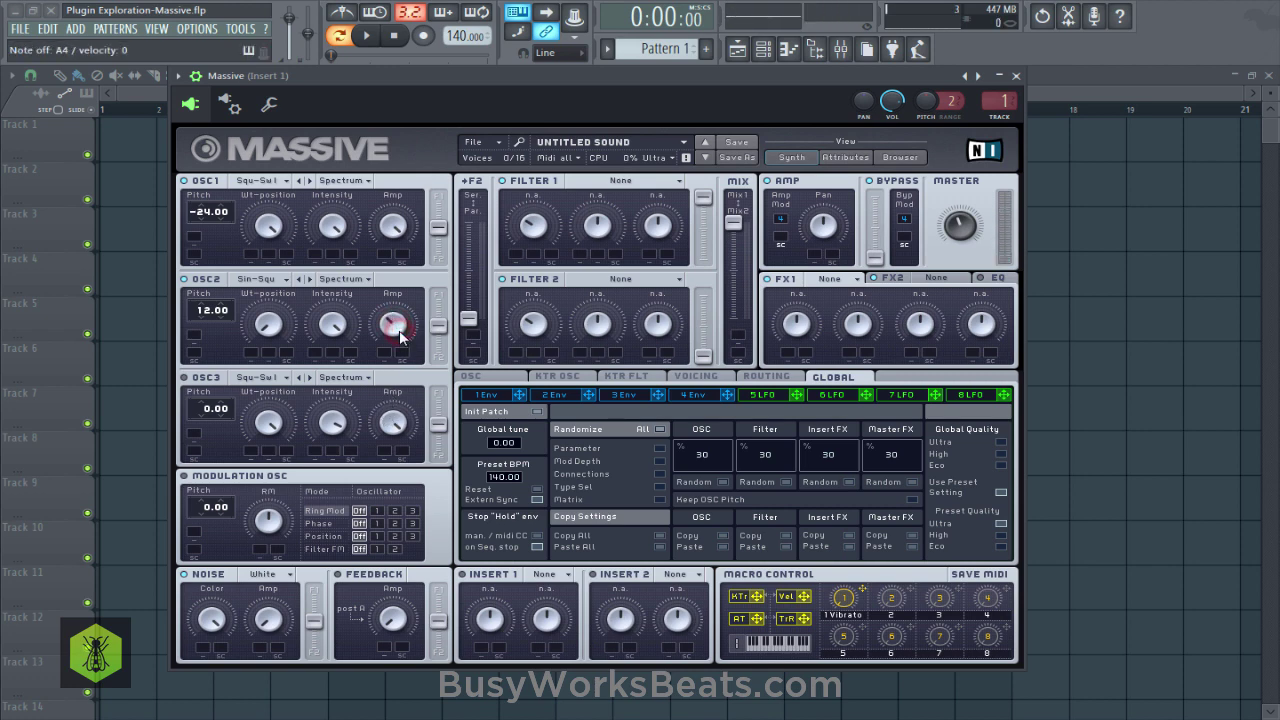
Compare the sound with OSC2 off and on, and audition OSC2 with OSC1 switched off and OSC2's Amp raised
{"action": "left_click", "coordinate": [183, 279]}
{"action": "left_click", "coordinate": [184, 280]}
{"action": "left_click", "coordinate": [184, 280]}
{"action": "left_click", "coordinate": [184, 280]}
{"action": "left_click", "coordinate": [185, 181]}
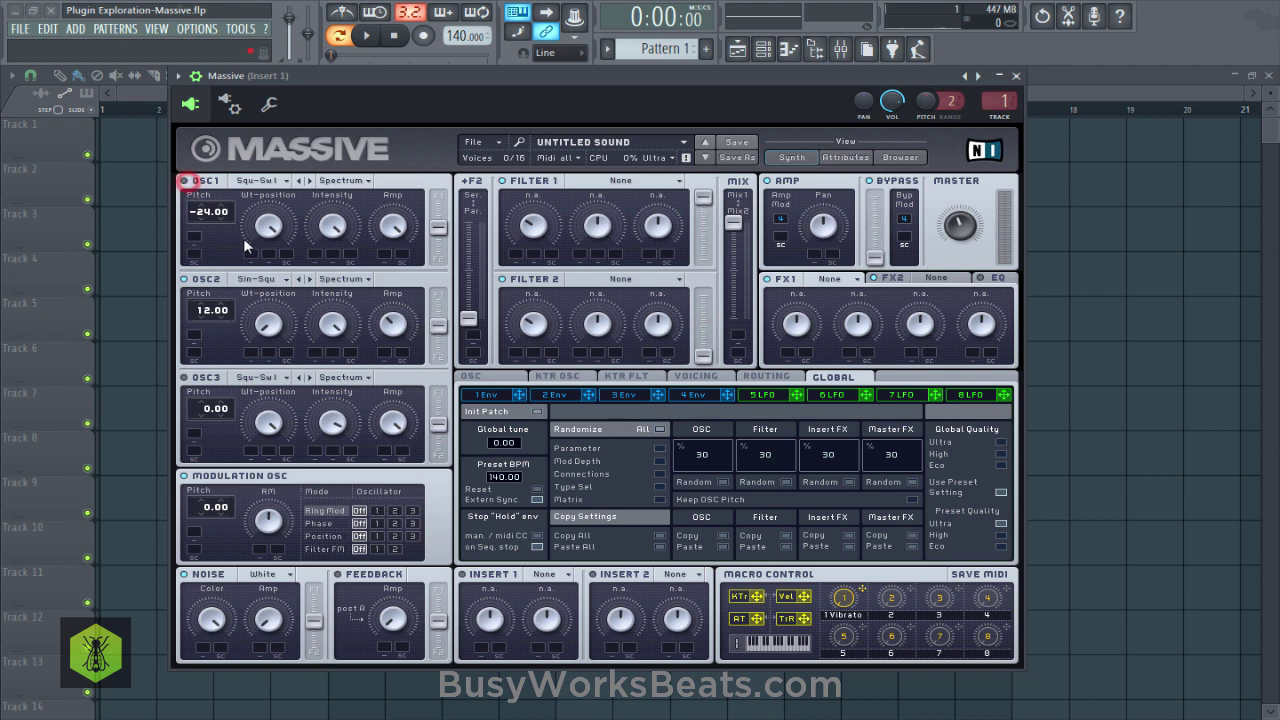
{"action": "left_click_drag", "start_coordinate": [387, 328], "coordinate": [400, 260]}
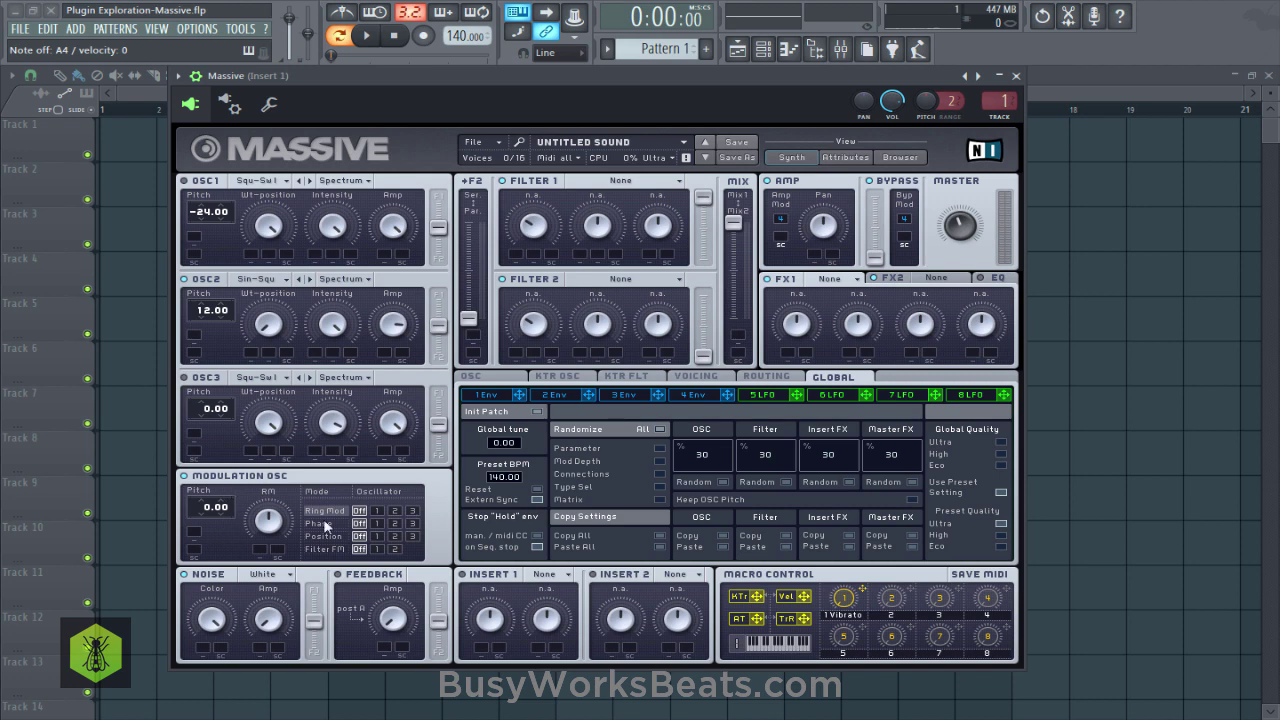
Apply ring modulation to oscillator 2 in the Modulation OSC, setting its pitch to -24.00 and adjusting the RM amount
{"action": "left_click", "coordinate": [394, 511]}
{"action": "left_click", "coordinate": [268, 520]}
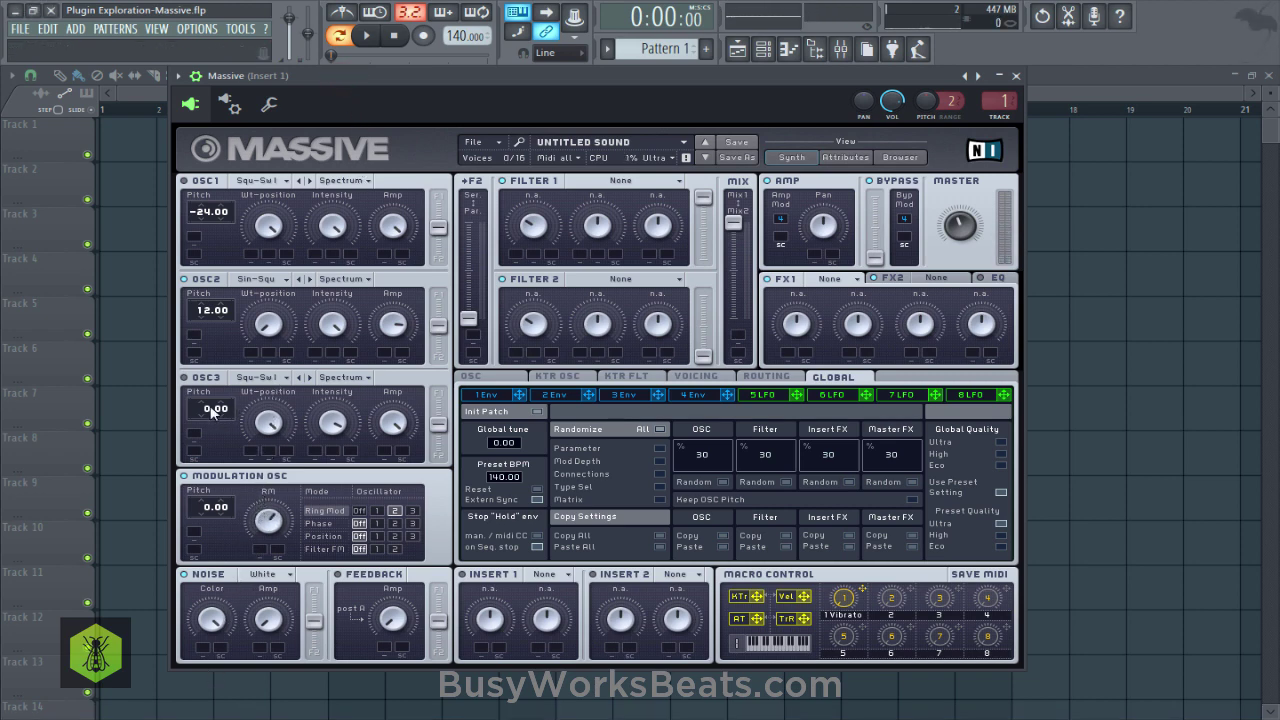
{"action": "left_click_drag", "start_coordinate": [213, 511], "coordinate": [242, 594]}
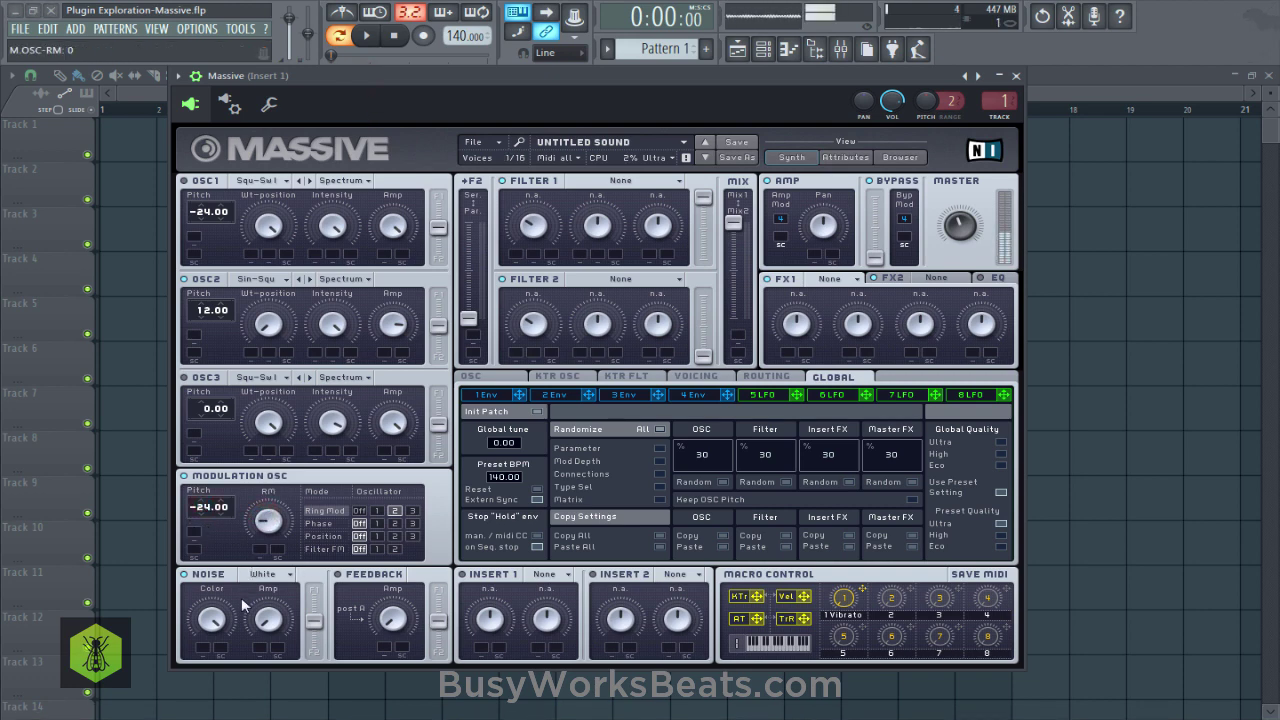
Audition OSC2 at pitches 0.00 and -12.00 while sweeping the ring modulation, leaving the RM amount high and OSC1 switched on
{"action": "double_click", "coordinate": [205, 313]}
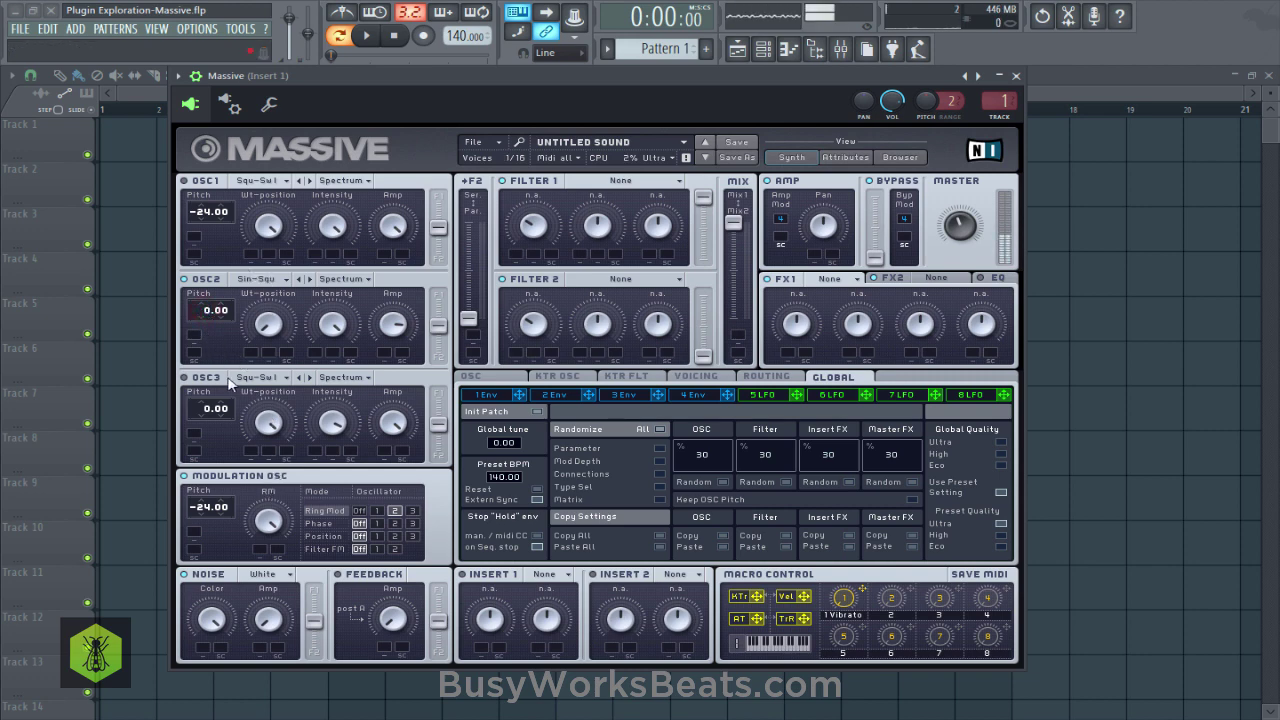
{"action": "left_click", "coordinate": [277, 530]}
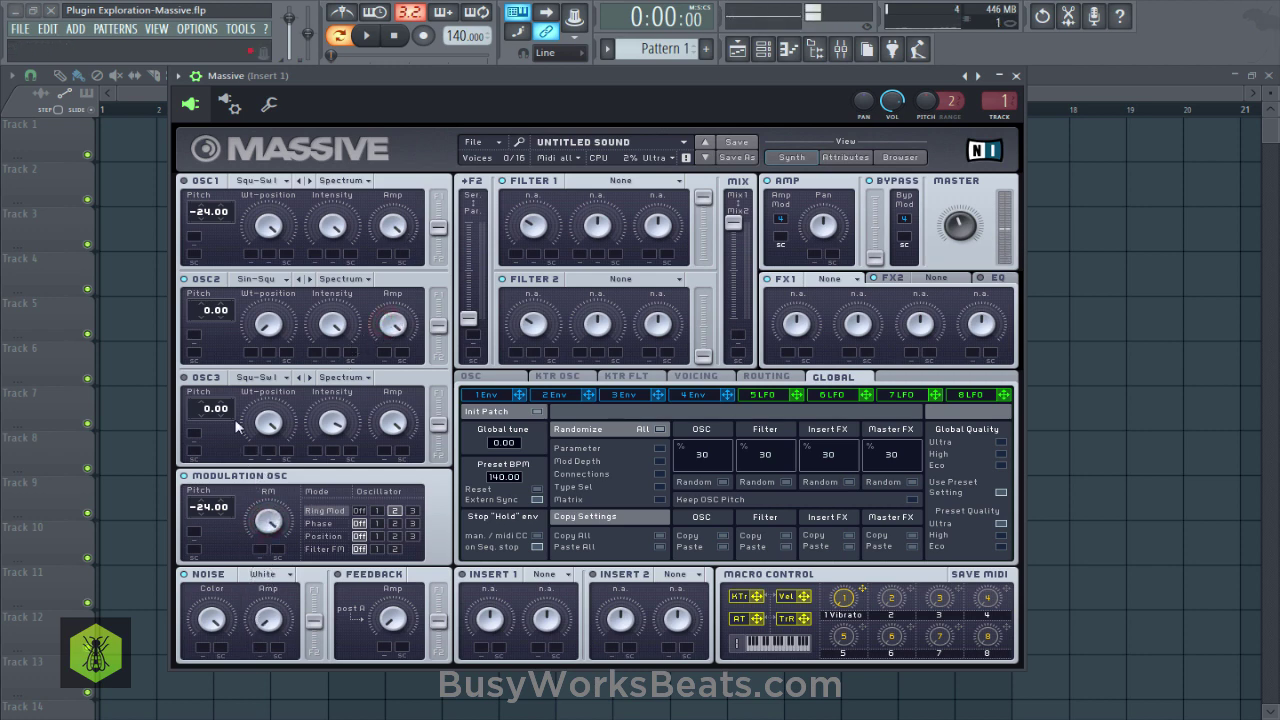
{"action": "mouse_move", "coordinate": [209, 310]}
{"action": "left_mouse_down"}
{"action": "mouse_move", "coordinate": [205, 343]}
{"action": "mouse_move", "coordinate": [204, 325]}
{"action": "left_mouse_up"}
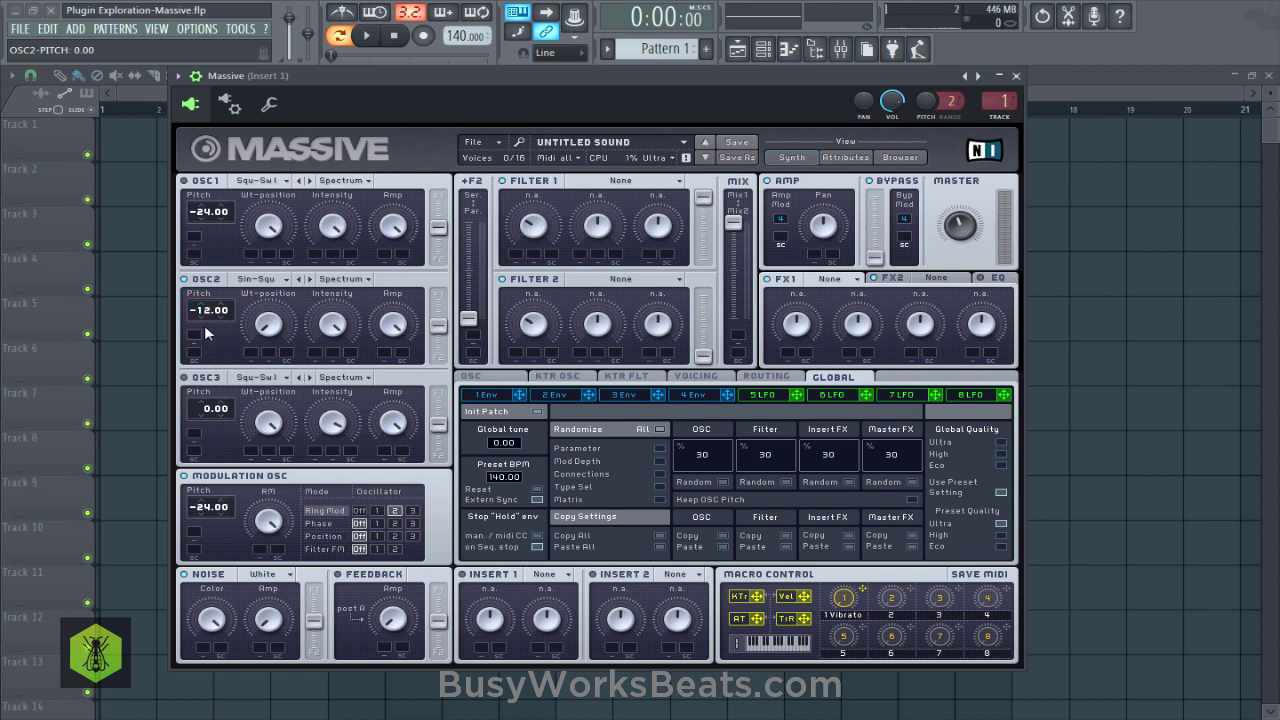
{"action": "left_click_drag", "start_coordinate": [273, 527], "coordinate": [281, 376]}
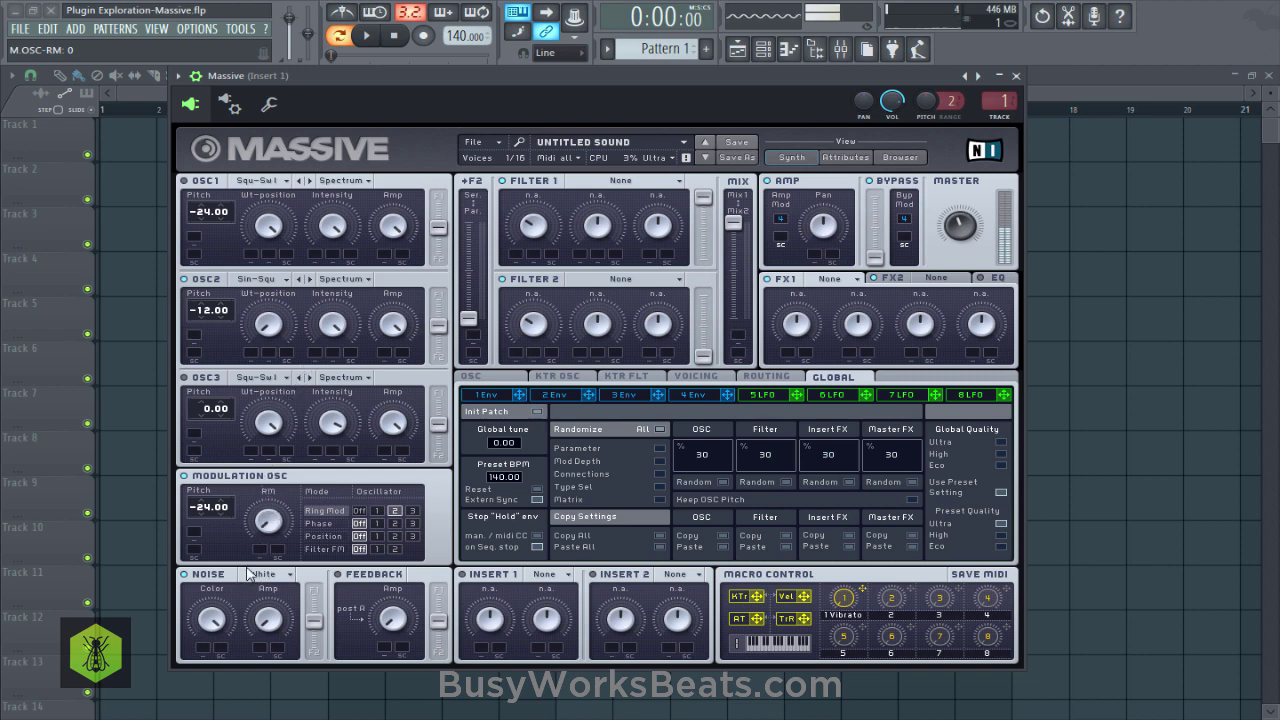
{"action": "left_click_drag", "start_coordinate": [265, 529], "coordinate": [228, 346]}
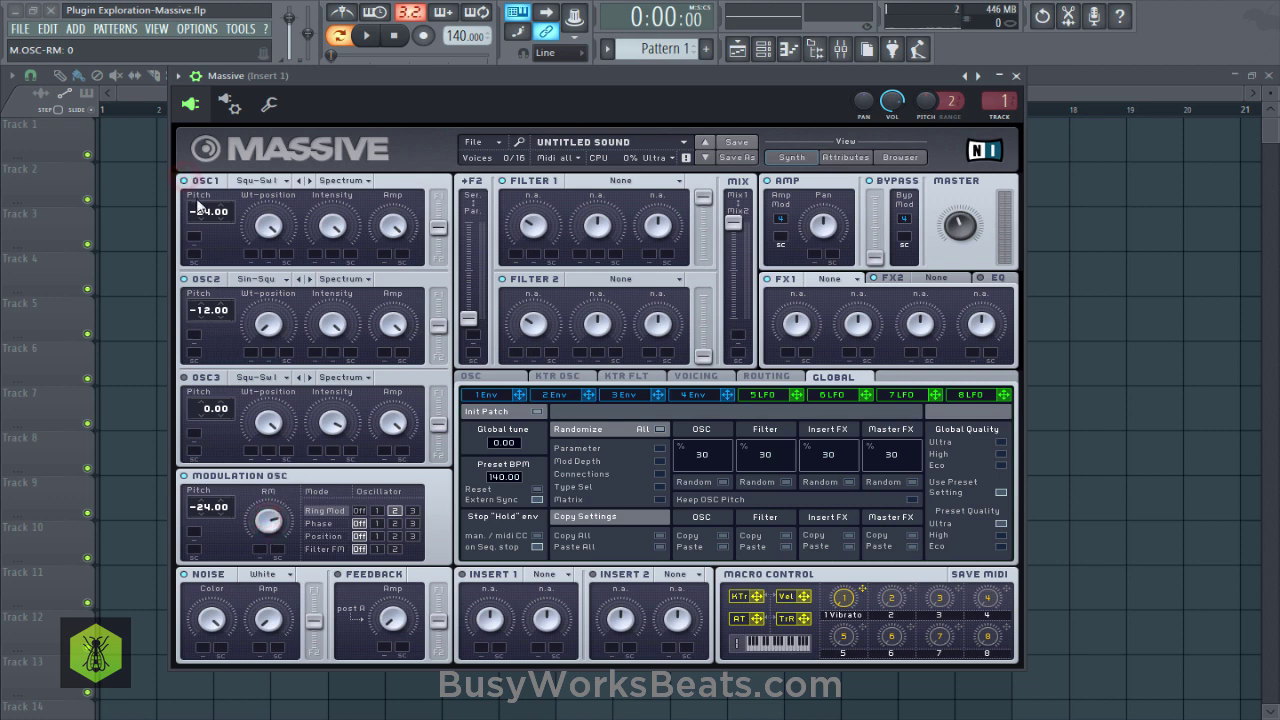
{"action": "left_click_drag", "start_coordinate": [267, 529], "coordinate": [274, 462]}
Set OSC2's pitch to 12.00 with a reduced Amp, and blend in white noise with its Color lowered
{"action": "left_click_drag", "start_coordinate": [201, 312], "coordinate": [215, 272]}
{"action": "mouse_move", "coordinate": [392, 325]}
{"action": "left_mouse_down"}
{"action": "mouse_move", "coordinate": [374, 373]}
{"action": "mouse_move", "coordinate": [391, 346]}
{"action": "left_mouse_up"}
{"action": "left_click", "coordinate": [397, 320]}
{"action": "mouse_move", "coordinate": [276, 610]}
{"action": "left_mouse_down"}
{"action": "mouse_move", "coordinate": [270, 620]}
{"action": "mouse_move", "coordinate": [266, 532]}
{"action": "mouse_move", "coordinate": [270, 625]}
{"action": "mouse_move", "coordinate": [208, 616]}
{"action": "mouse_move", "coordinate": [205, 640]}
{"action": "mouse_move", "coordinate": [212, 631]}
{"action": "left_mouse_up"}
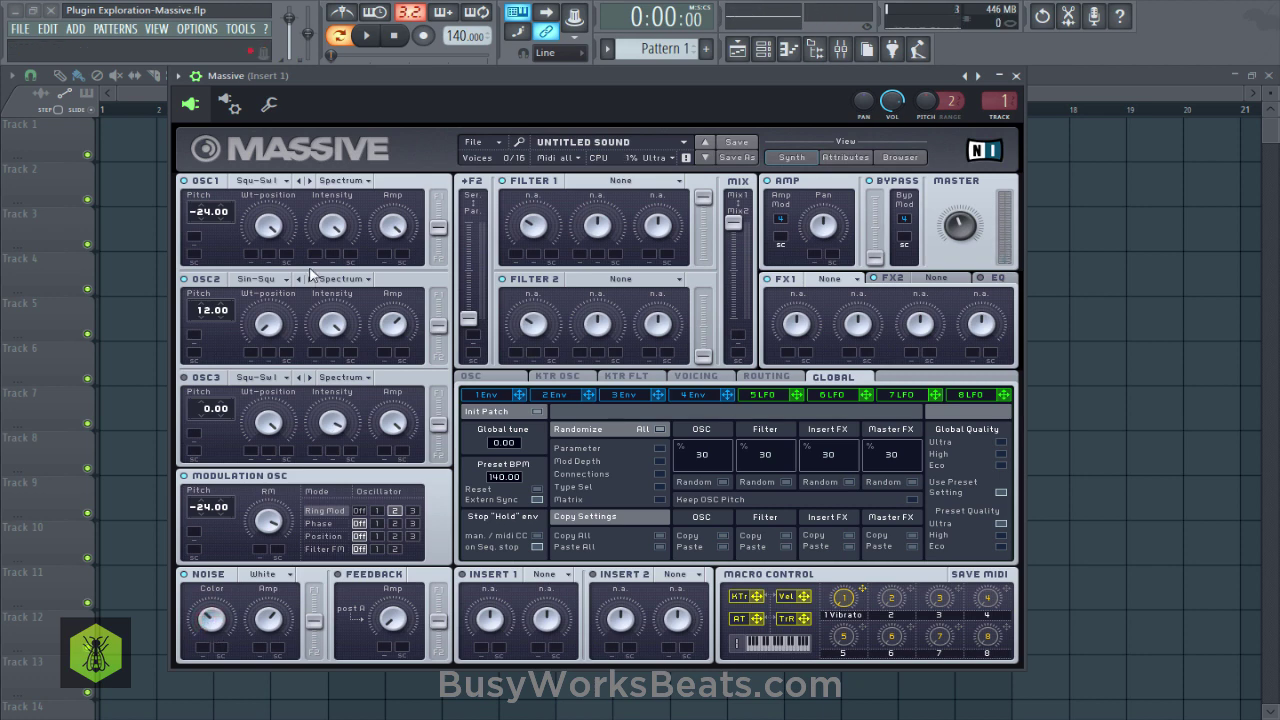
Route OSC1 entirely into Filter 1 and set that filter to Lowpass 4
{"action": "left_click_drag", "start_coordinate": [441, 233], "coordinate": [432, 222]}
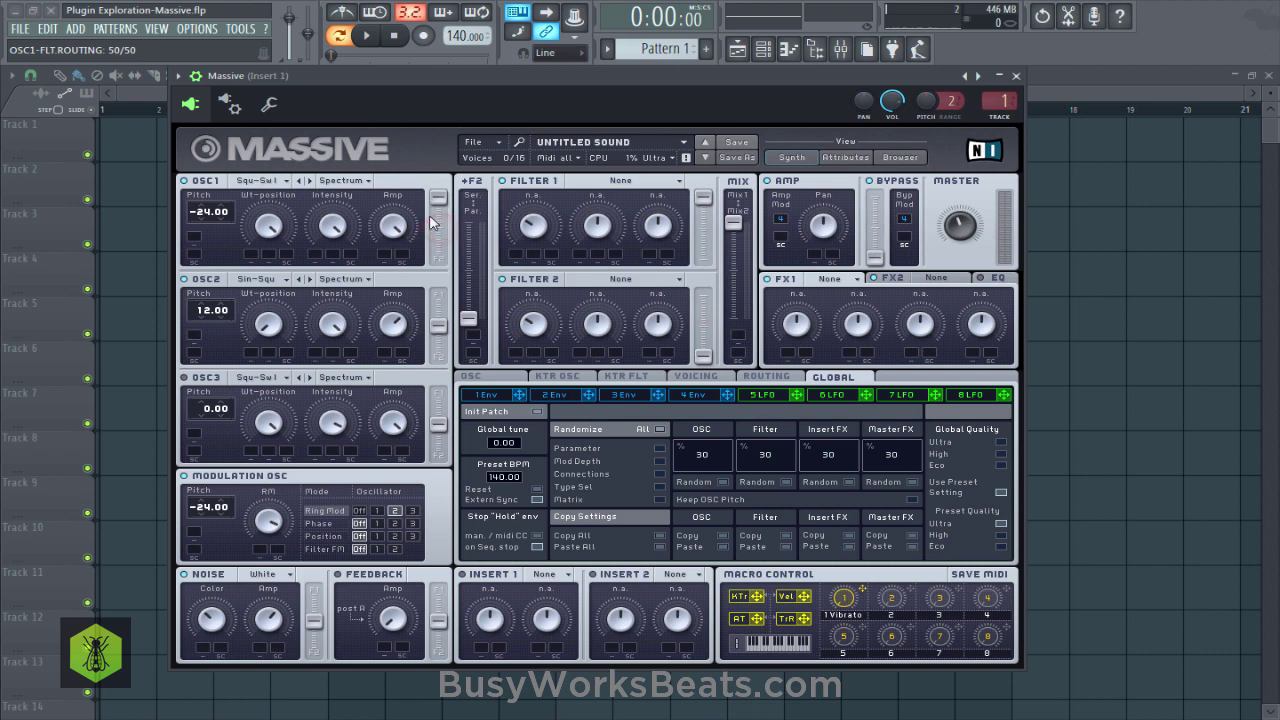
{"action": "left_click", "coordinate": [629, 183]}
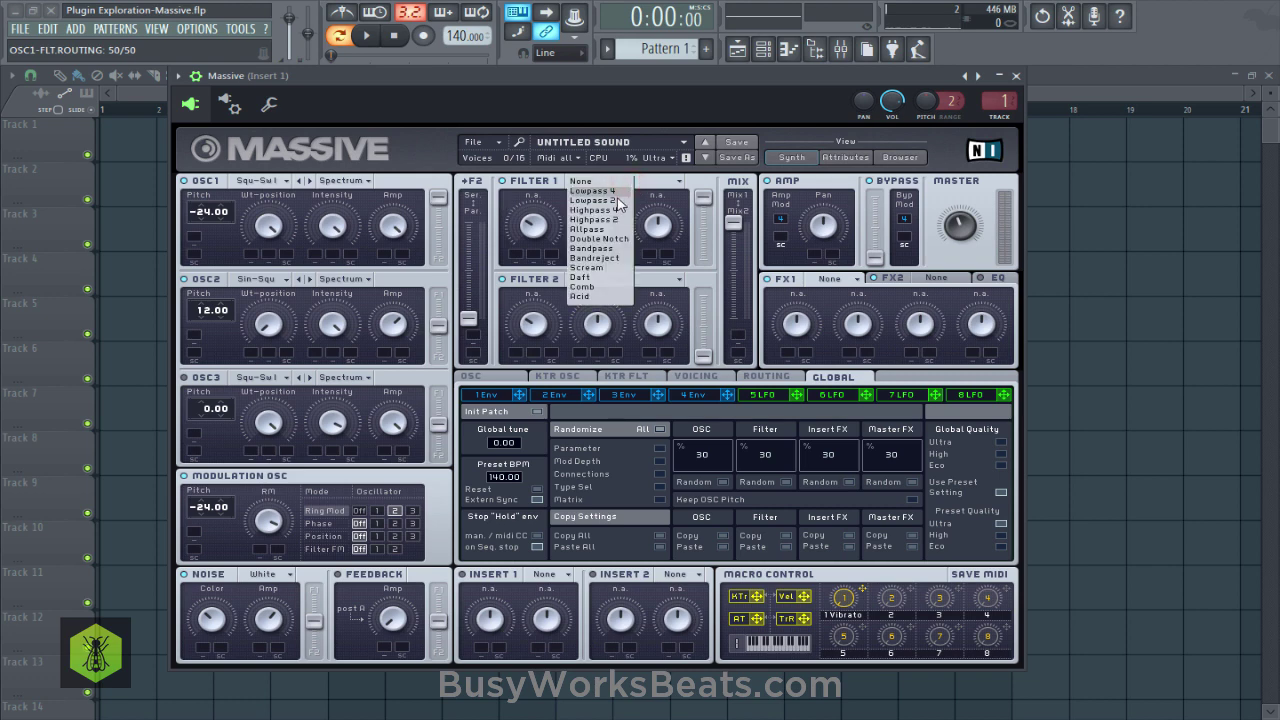
{"action": "left_click", "coordinate": [607, 192]}
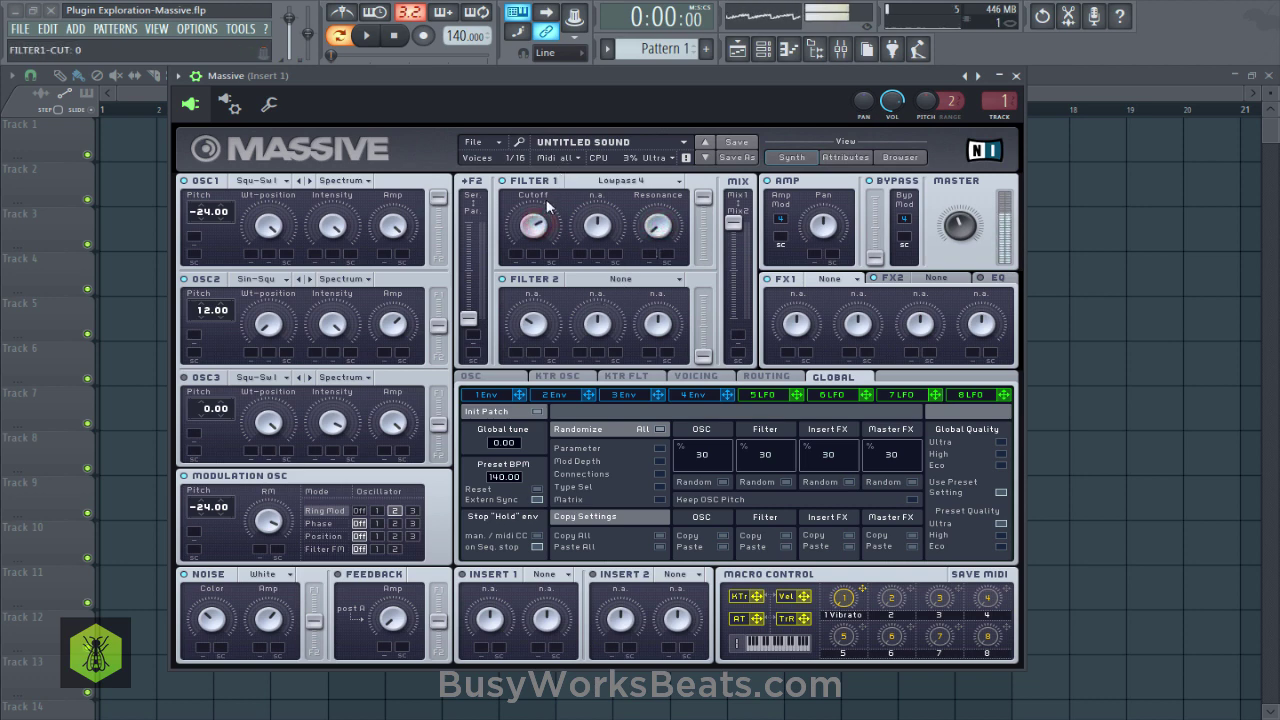
Tune Filter 1's cutoff to just under halfway with OSC2, Modulation OSC and Noise temporarily off, and slightly lower the noise Amp
{"action": "left_click", "coordinate": [187, 279]}
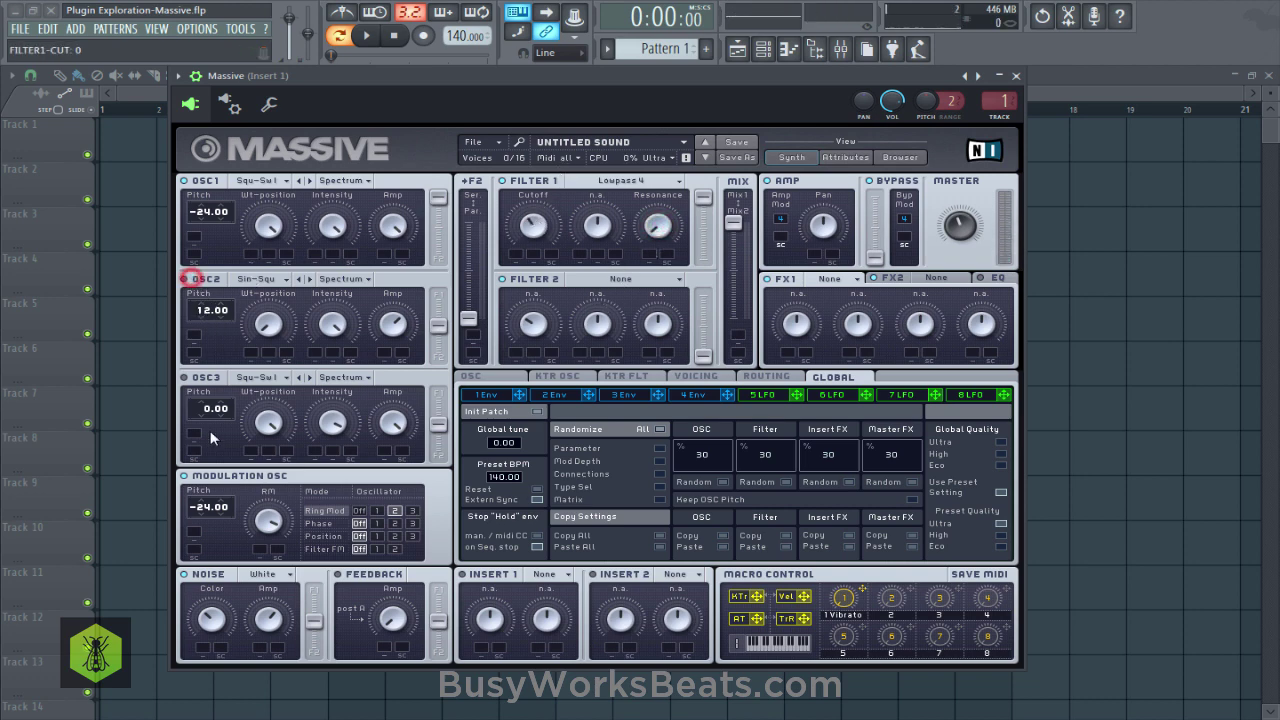
{"action": "left_click", "coordinate": [186, 476]}
{"action": "left_click", "coordinate": [188, 575]}
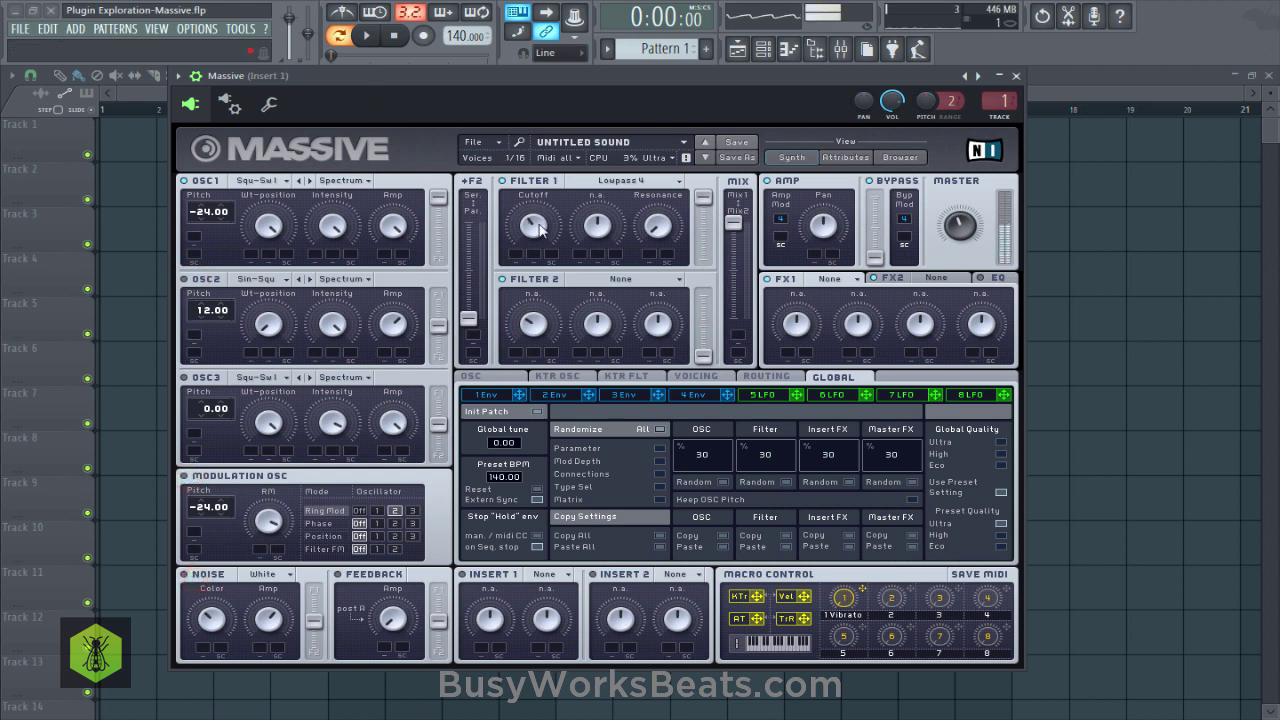
{"action": "mouse_move", "coordinate": [533, 227]}
{"action": "left_mouse_down"}
{"action": "mouse_move", "coordinate": [542, 183]}
{"action": "mouse_move", "coordinate": [531, 240]}
{"action": "left_mouse_up"}
{"action": "left_click_drag", "start_coordinate": [263, 624], "coordinate": [264, 633]}
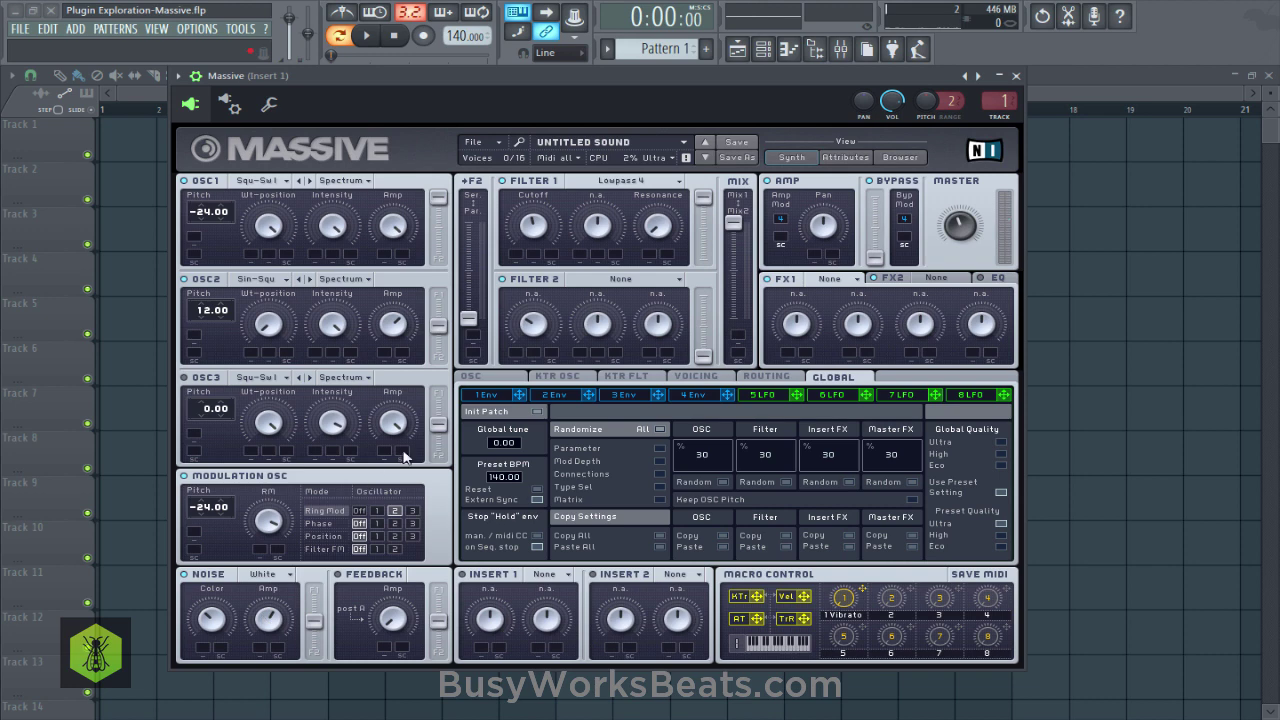
Switch on Insert 1 and try the Bitcrusher effect, adjusting its Dry/Wet and Crush amounts
{"action": "left_click", "coordinate": [463, 574]}
{"action": "left_click", "coordinate": [538, 577]}
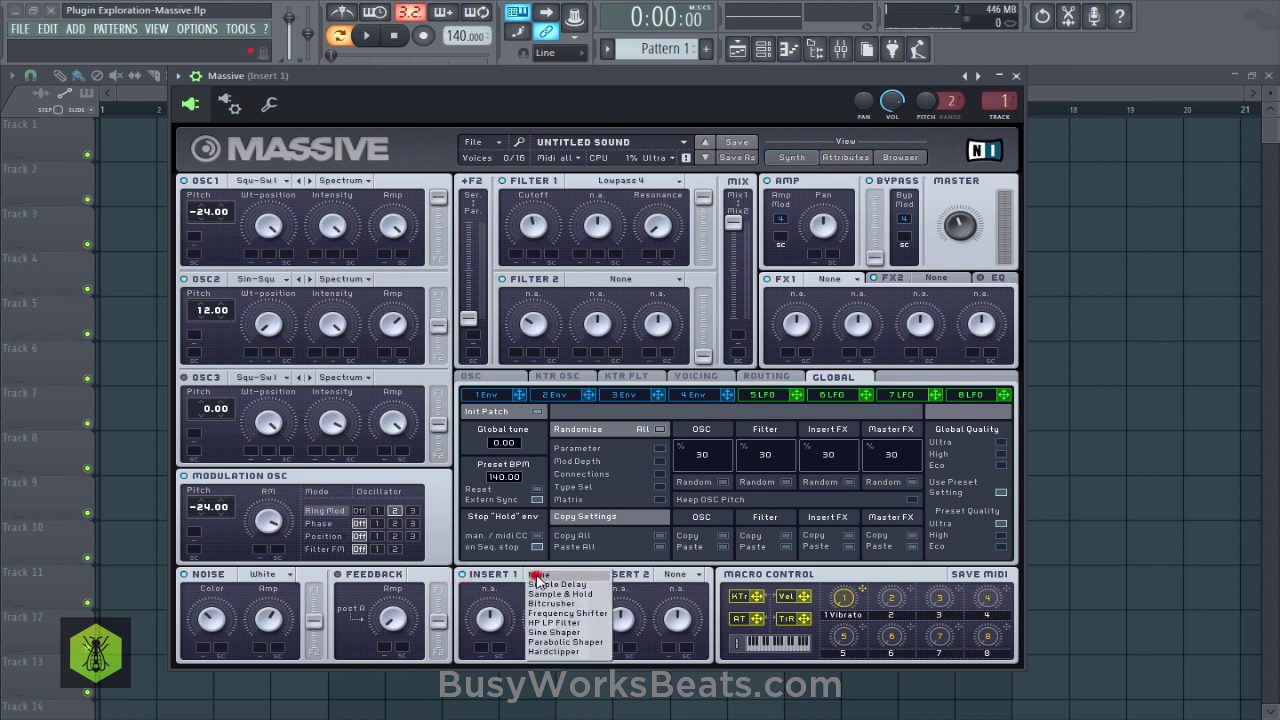
{"action": "left_click", "coordinate": [578, 601]}
{"action": "left_click_drag", "start_coordinate": [493, 618], "coordinate": [546, 618]}
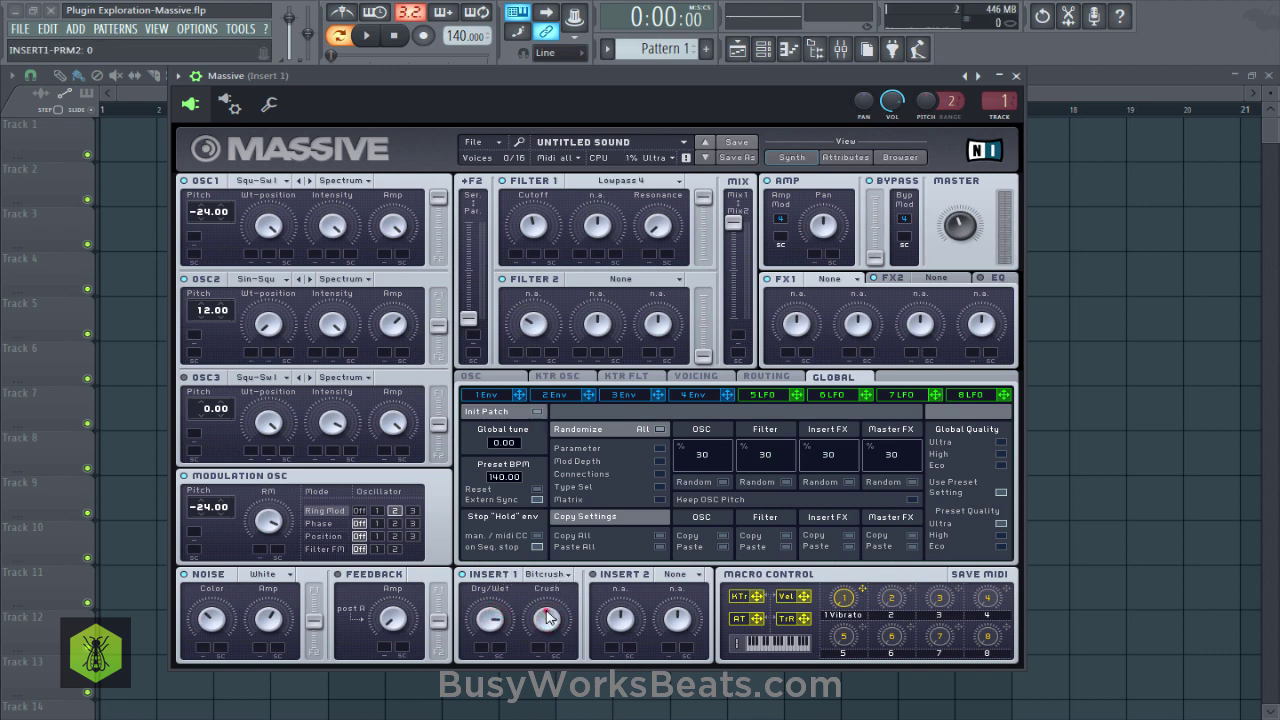
{"action": "left_click", "coordinate": [503, 615]}
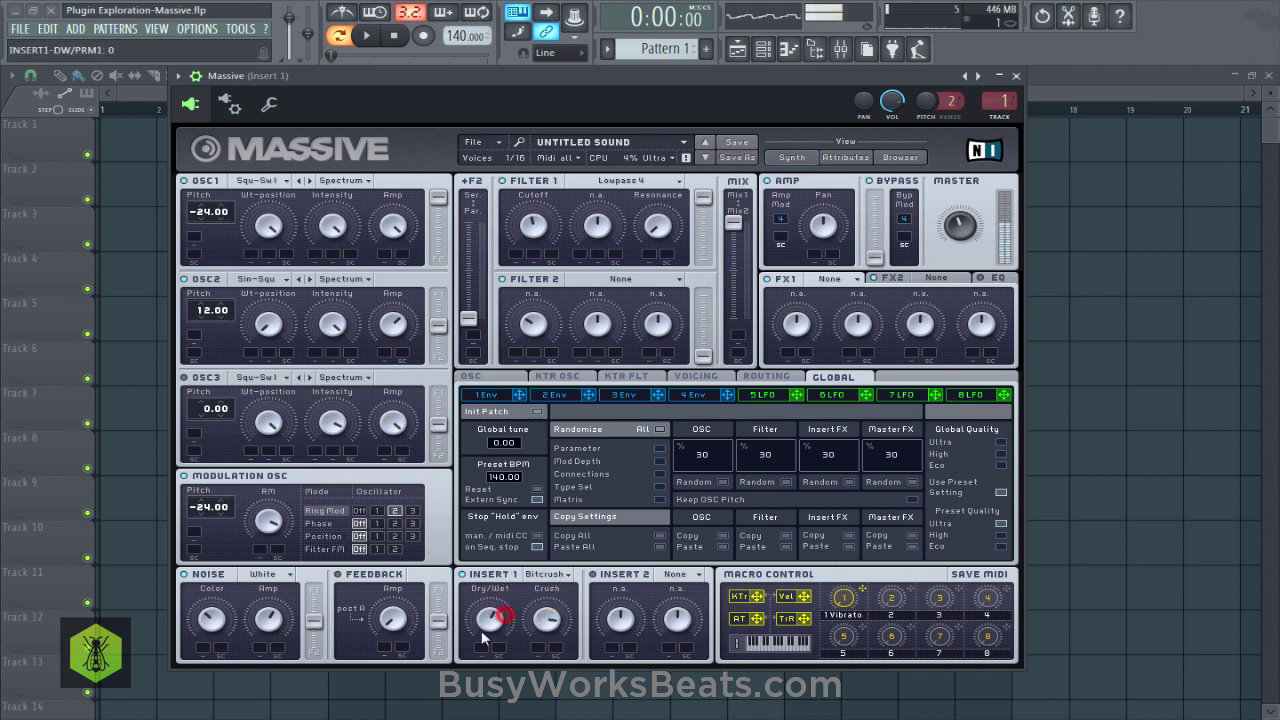
Try the Sine Shaper effect in Insert 1 at different Dry/Wet amounts
{"action": "left_click", "coordinate": [546, 575]}
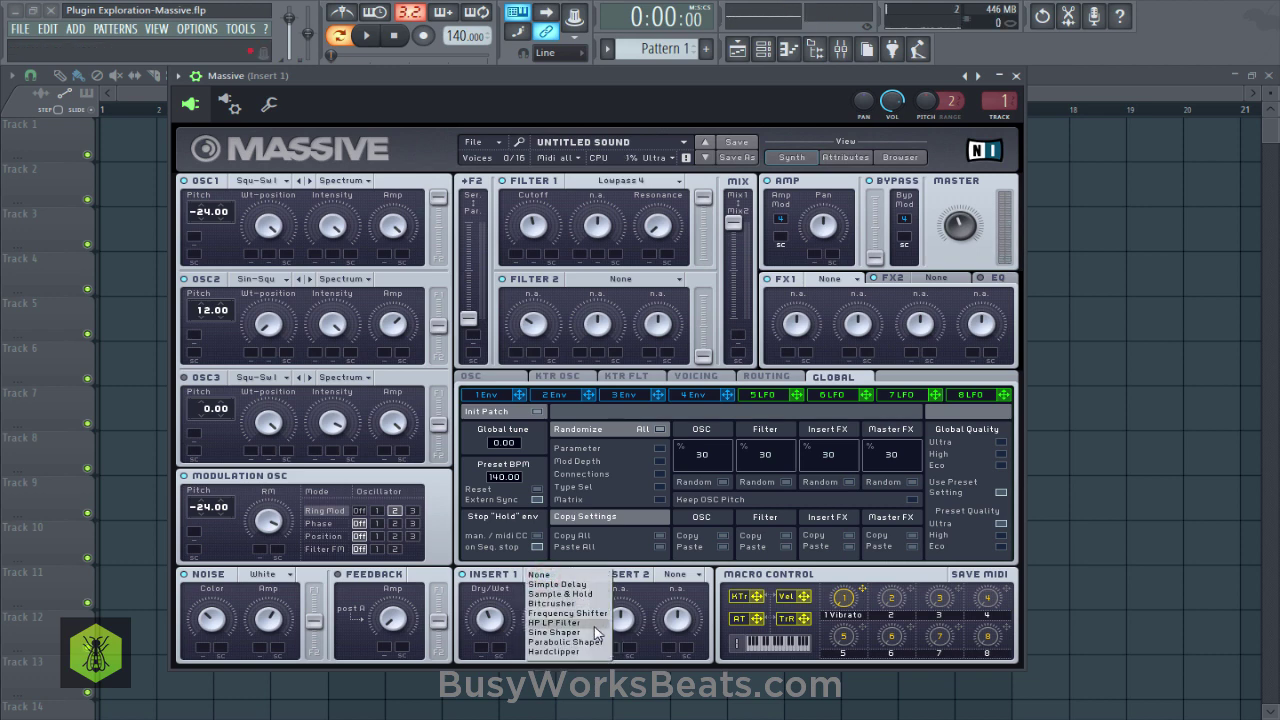
{"action": "left_click", "coordinate": [597, 632]}
{"action": "left_click", "coordinate": [489, 620]}
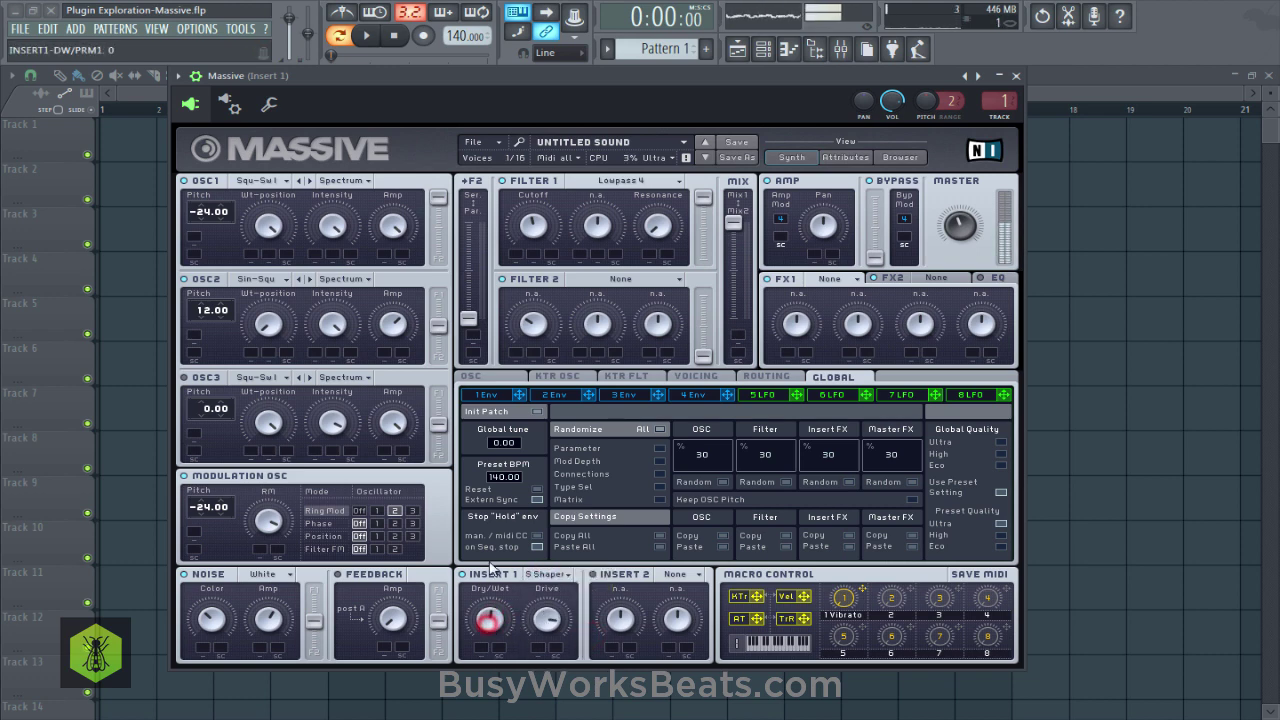
{"action": "left_click", "coordinate": [501, 615]}
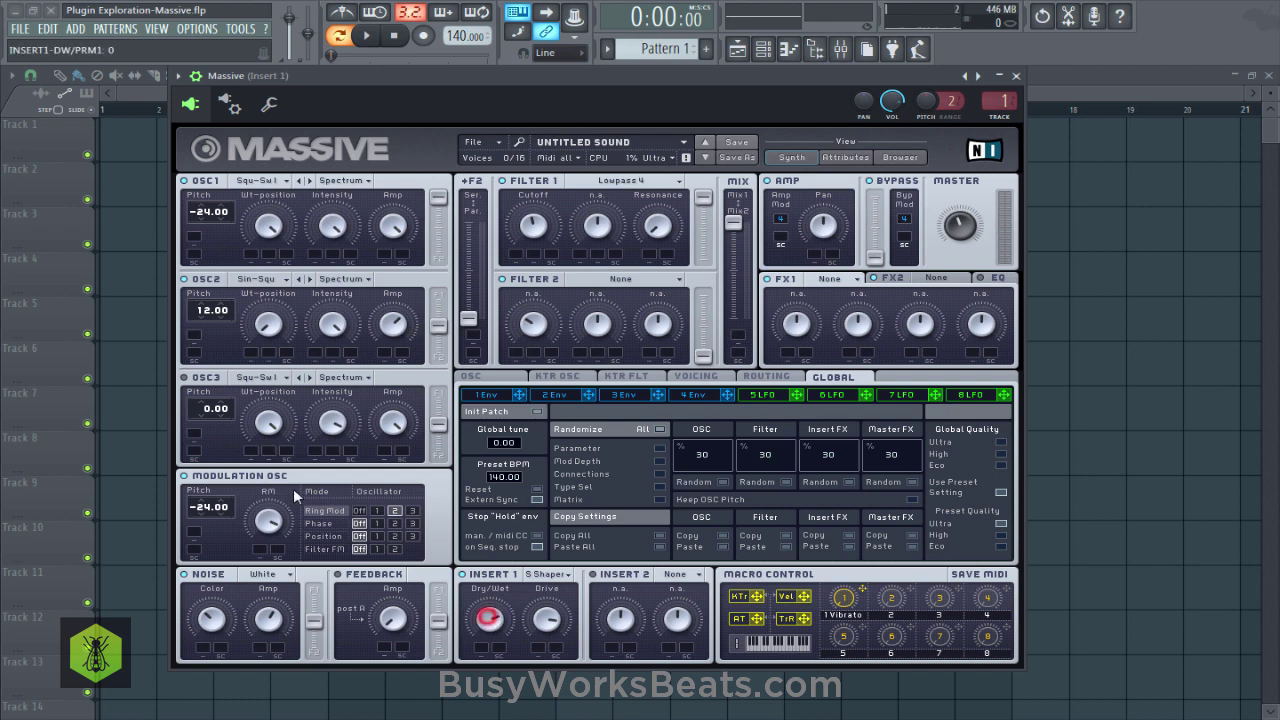
{"action": "left_click", "coordinate": [478, 620]}
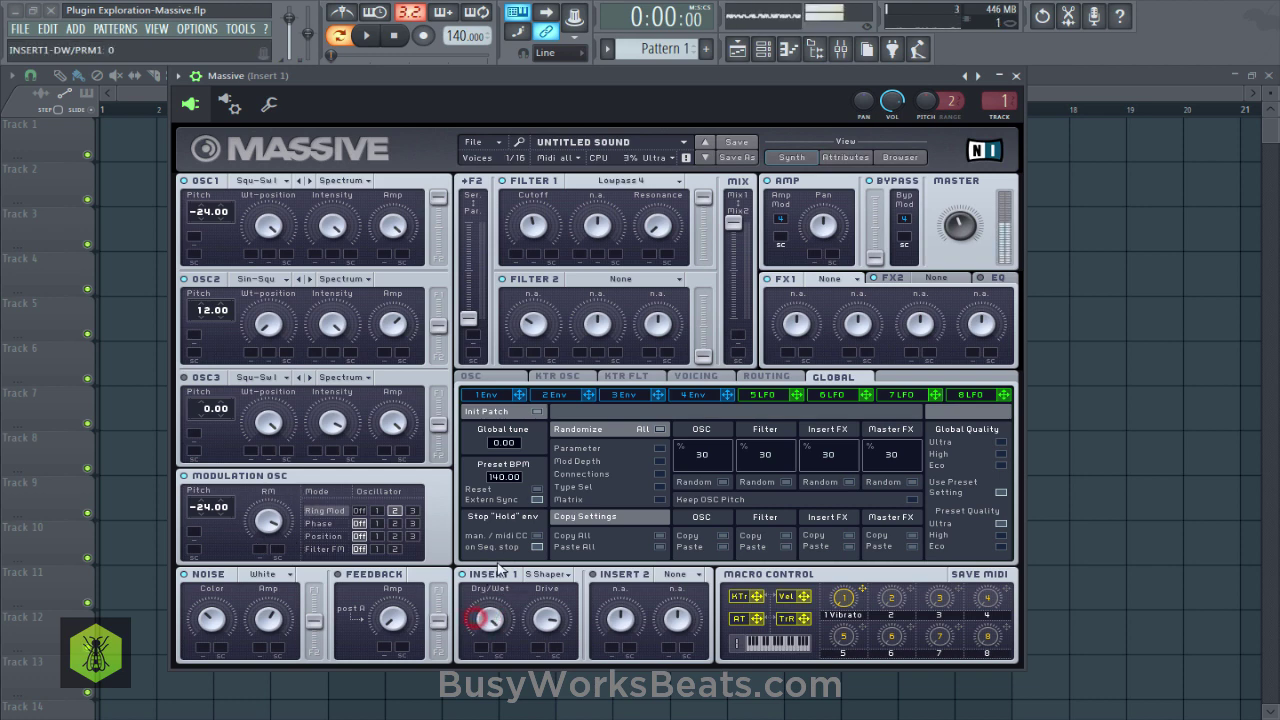
Set Insert 1 to Parabolic Shaper with a fairly low Dry/Wet mix and a raised Drive
{"action": "left_click", "coordinate": [548, 574]}
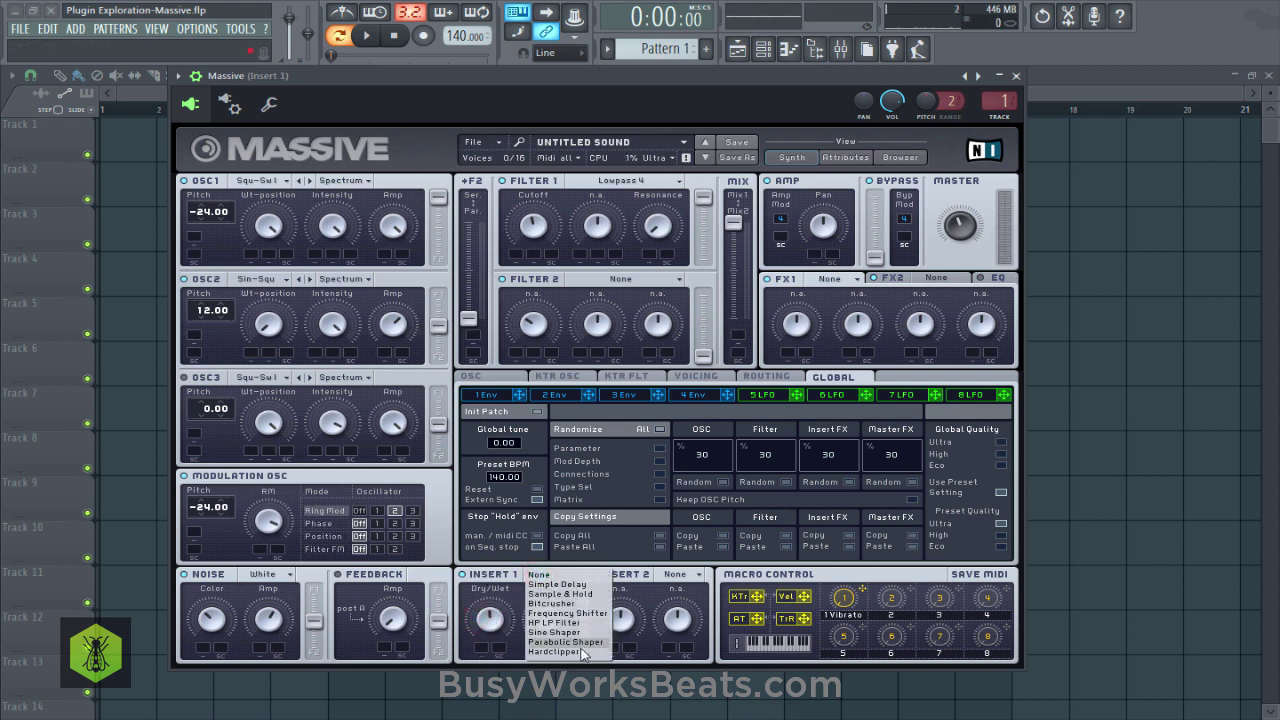
{"action": "left_click", "coordinate": [577, 642]}
{"action": "mouse_move", "coordinate": [488, 617]}
{"action": "left_mouse_down"}
{"action": "mouse_move", "coordinate": [485, 630]}
{"action": "mouse_move", "coordinate": [546, 626]}
{"action": "mouse_move", "coordinate": [509, 565]}
{"action": "left_mouse_up"}
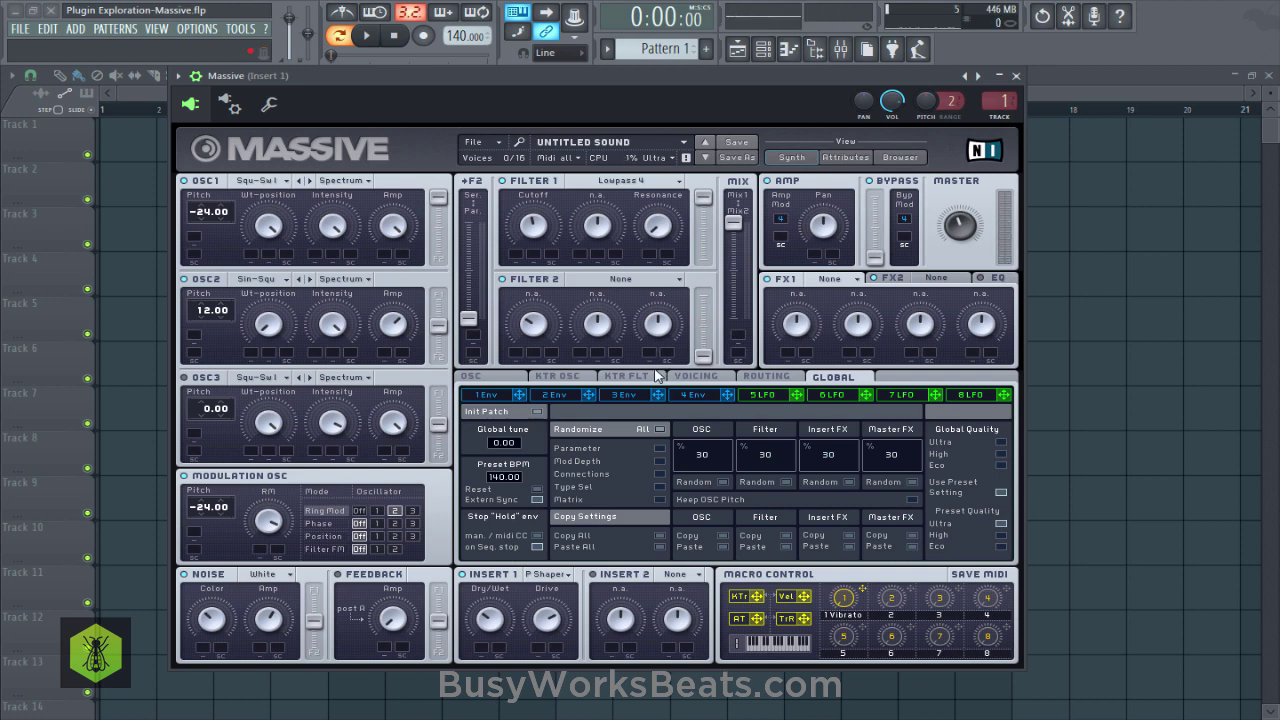
Set Unisono to 2 voices and enable the Pitch Cutoff unisono spread at a small amount
{"action": "left_click", "coordinate": [688, 377]}
{"action": "left_click", "coordinate": [524, 455]}
{"action": "left_click_drag", "start_coordinate": [530, 454], "coordinate": [532, 449]}
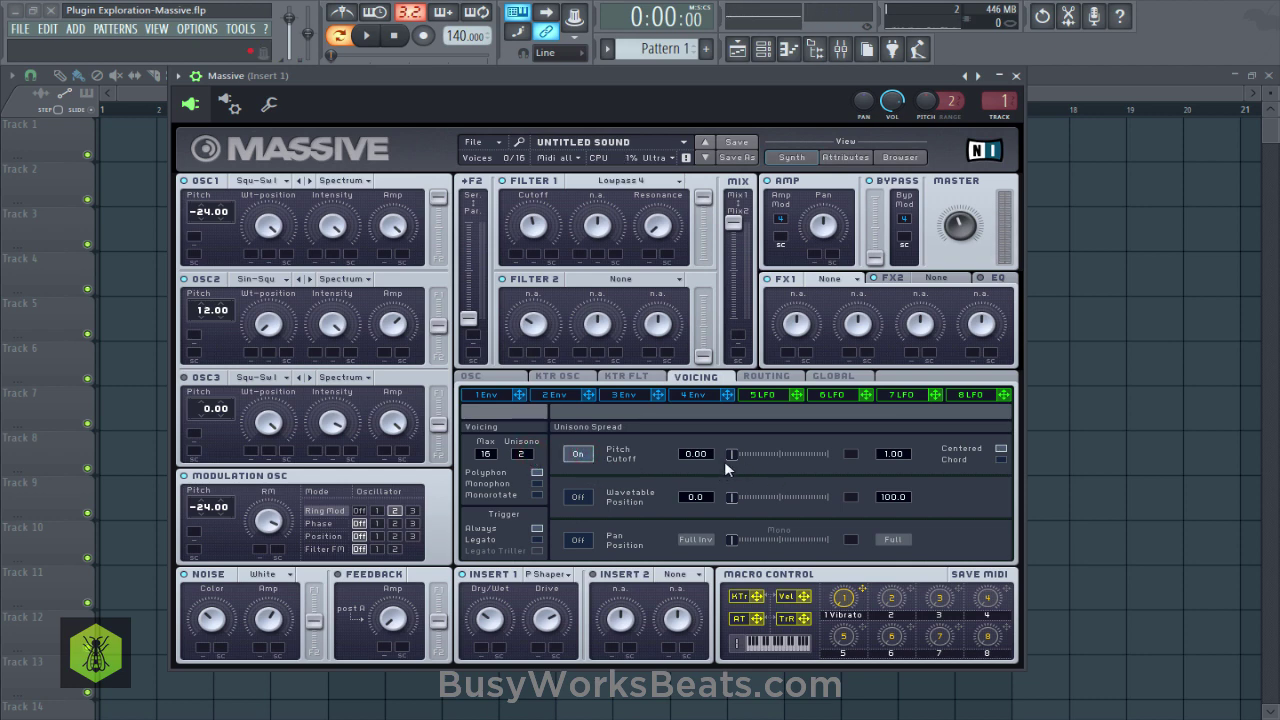
{"action": "left_click_drag", "start_coordinate": [734, 455], "coordinate": [741, 454]}
Lower the noise Amp and the Insert 1 Drive, and slightly reduce the unisono pitch spread
{"action": "left_click_drag", "start_coordinate": [278, 614], "coordinate": [264, 640]}
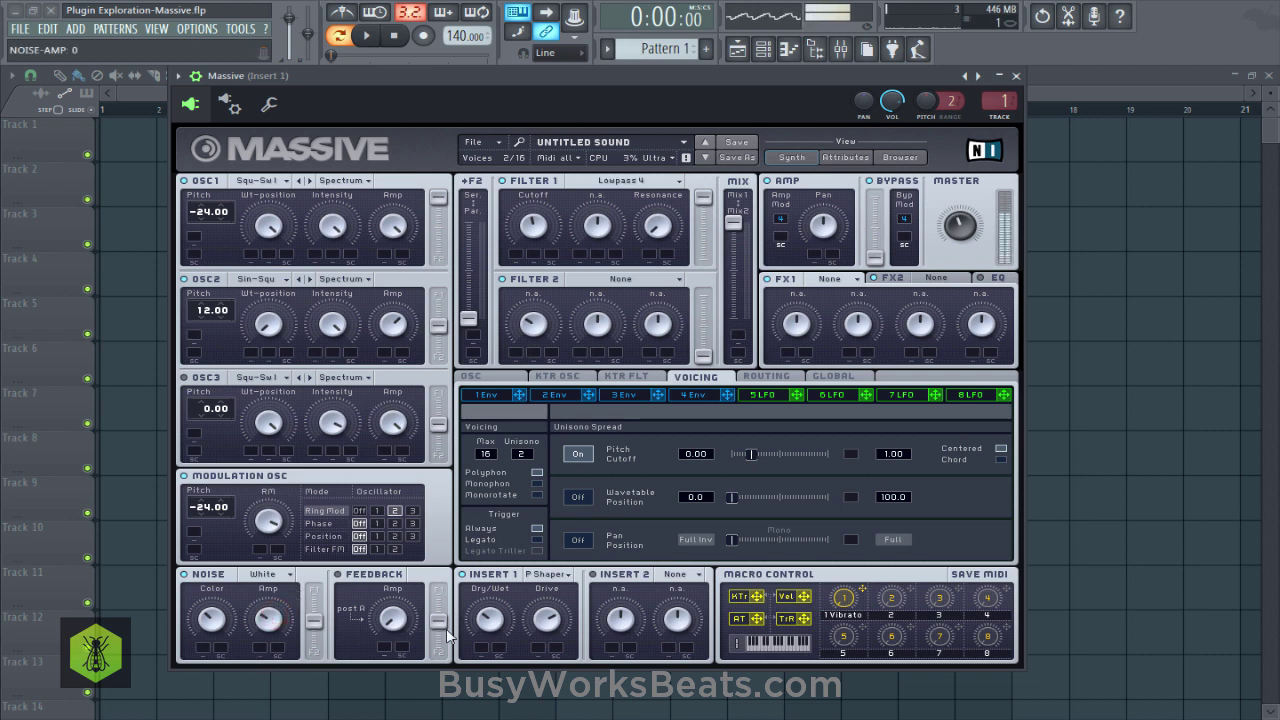
{"action": "left_click_drag", "start_coordinate": [543, 622], "coordinate": [548, 620]}
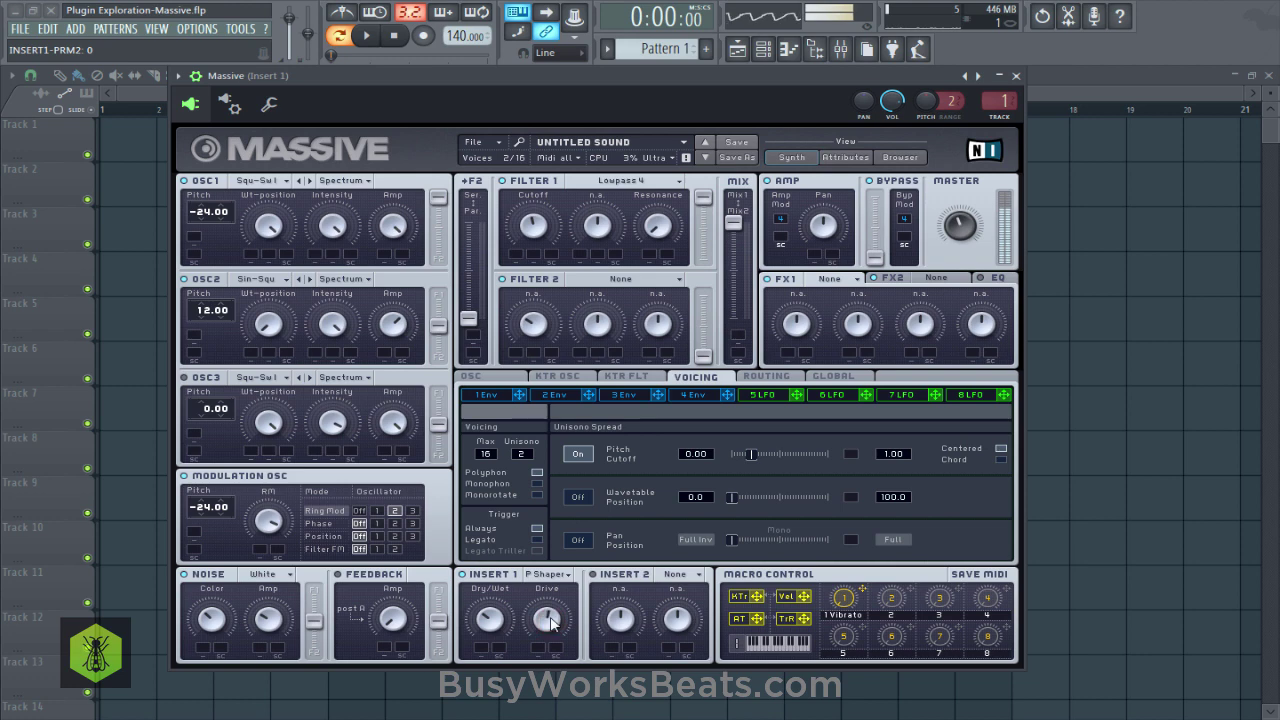
{"action": "mouse_move", "coordinate": [753, 455]}
{"action": "left_mouse_down"}
{"action": "mouse_move", "coordinate": [773, 455]}
{"action": "mouse_move", "coordinate": [741, 457]}
{"action": "left_mouse_up"}
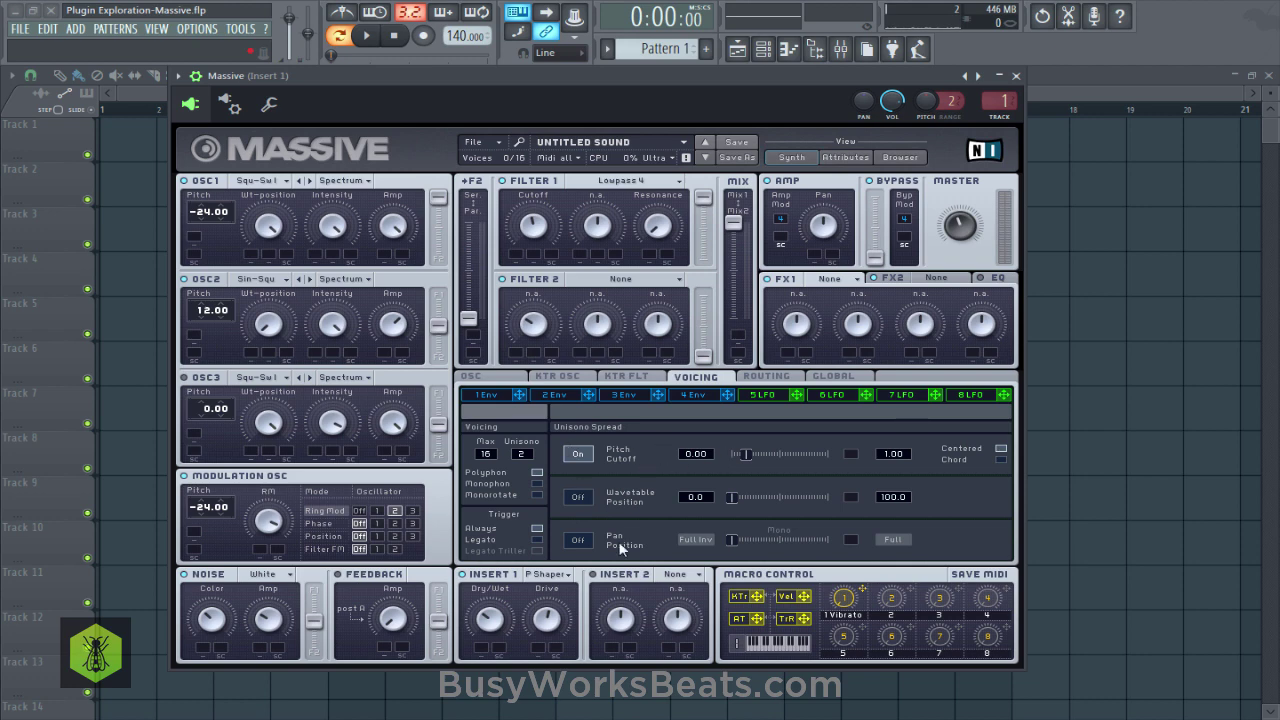
Enable the Pan Position unisono spread and set it to Full
{"action": "left_click", "coordinate": [575, 540]}
{"action": "left_click_drag", "start_coordinate": [733, 543], "coordinate": [824, 537]}
{"action": "left_click", "coordinate": [781, 540]}
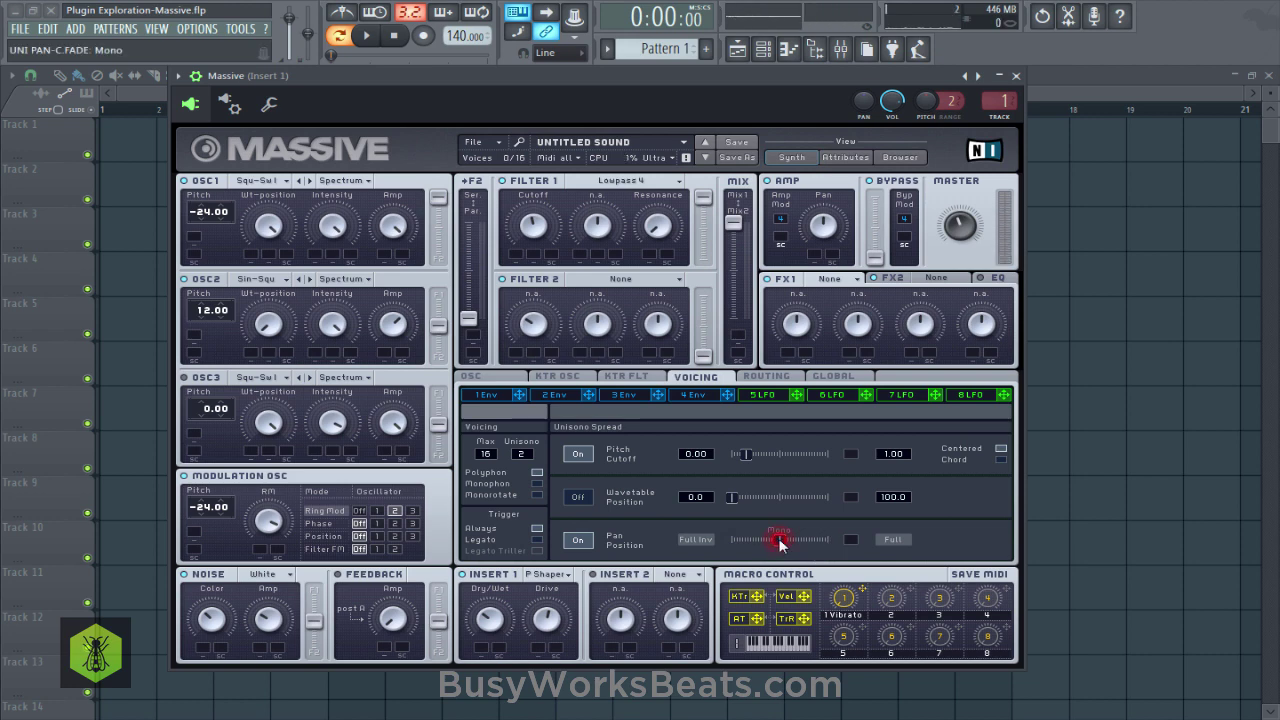
{"action": "left_click_drag", "start_coordinate": [786, 538], "coordinate": [845, 540]}
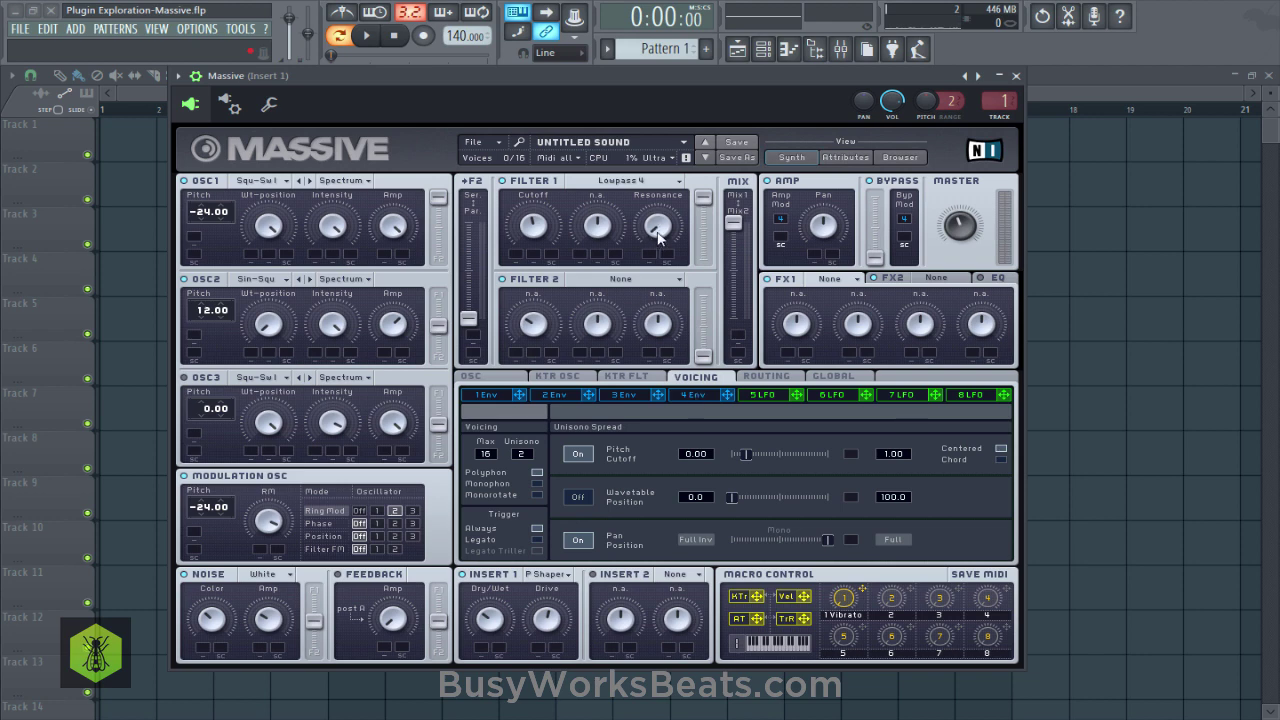
Test Filter 1's Resonance at a high amount, return it to minimum, and assign 5 LFO to modulate it
{"action": "mouse_move", "coordinate": [657, 232]}
{"action": "left_mouse_down"}
{"action": "mouse_move", "coordinate": [669, 131]}
{"action": "mouse_move", "coordinate": [643, 218]}
{"action": "left_mouse_up"}
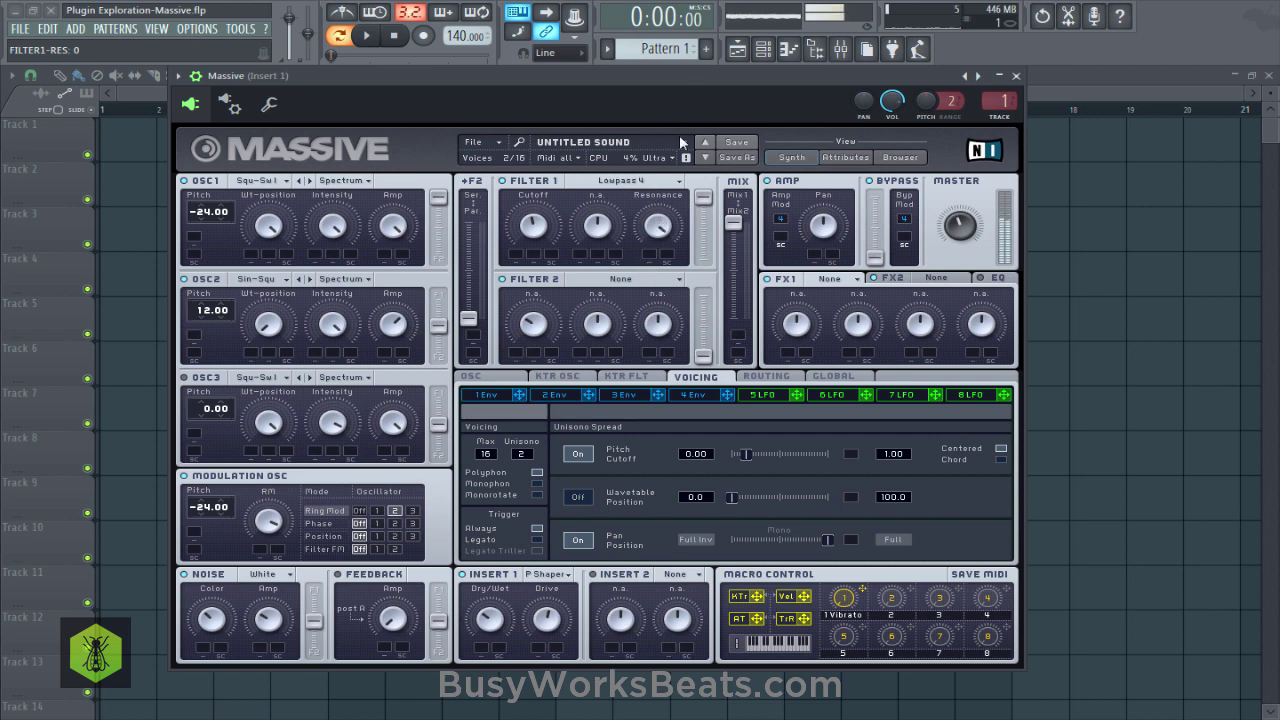
{"action": "left_click", "coordinate": [658, 234]}
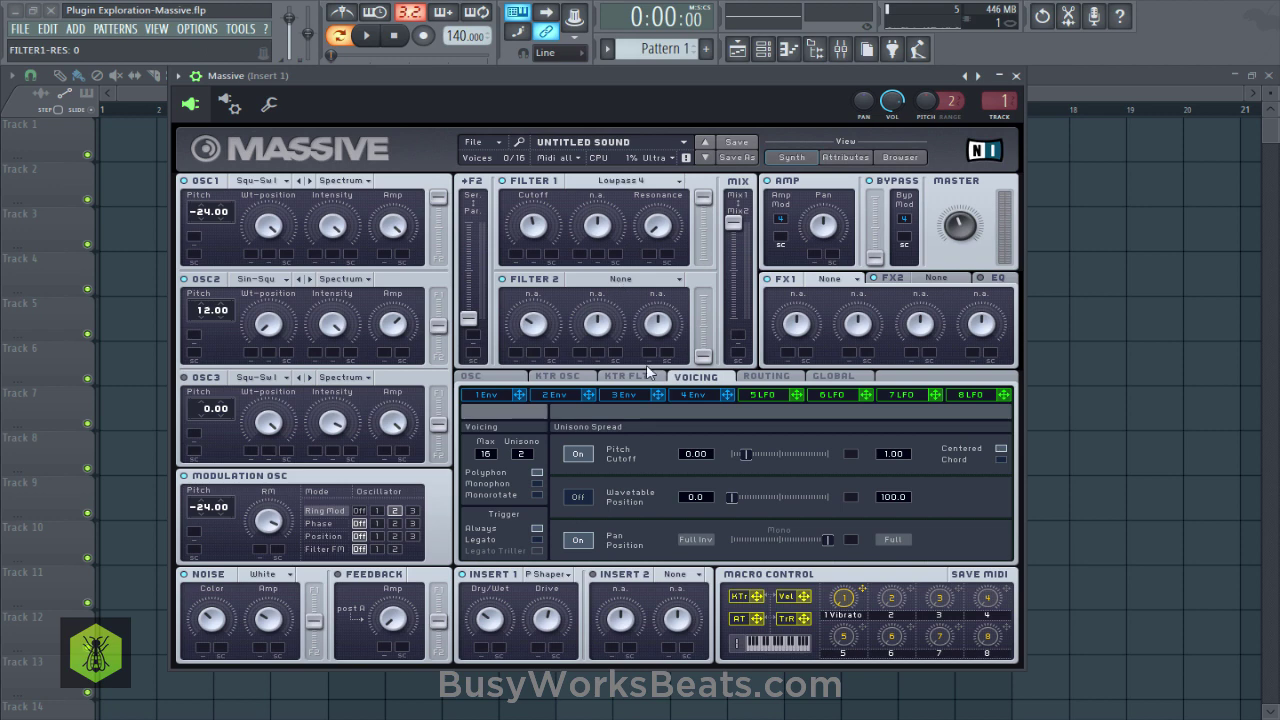
{"action": "left_click", "coordinate": [748, 395]}
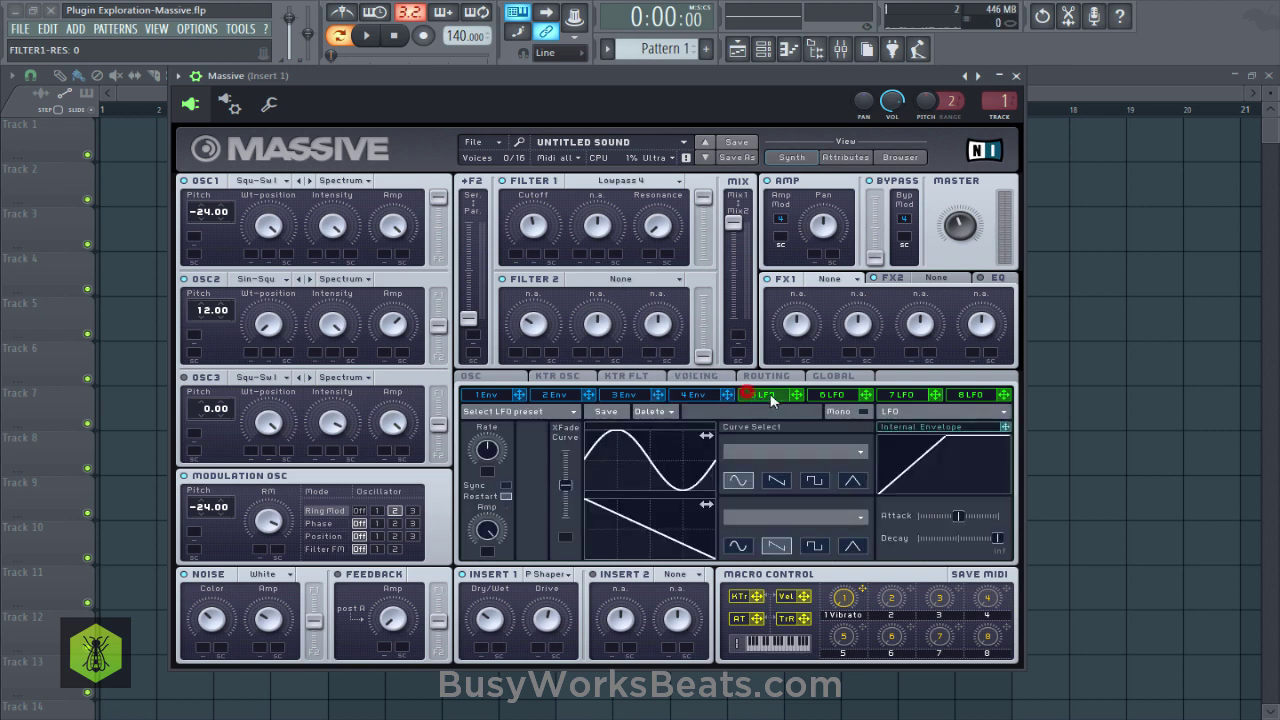
{"action": "left_click_drag", "start_coordinate": [797, 395], "coordinate": [651, 262]}
Set 5 LFO's XFade Curve fully to the upper sine curve and try different Rate amounts
{"action": "left_click", "coordinate": [507, 497]}
{"action": "left_click_drag", "start_coordinate": [566, 488], "coordinate": [568, 428]}
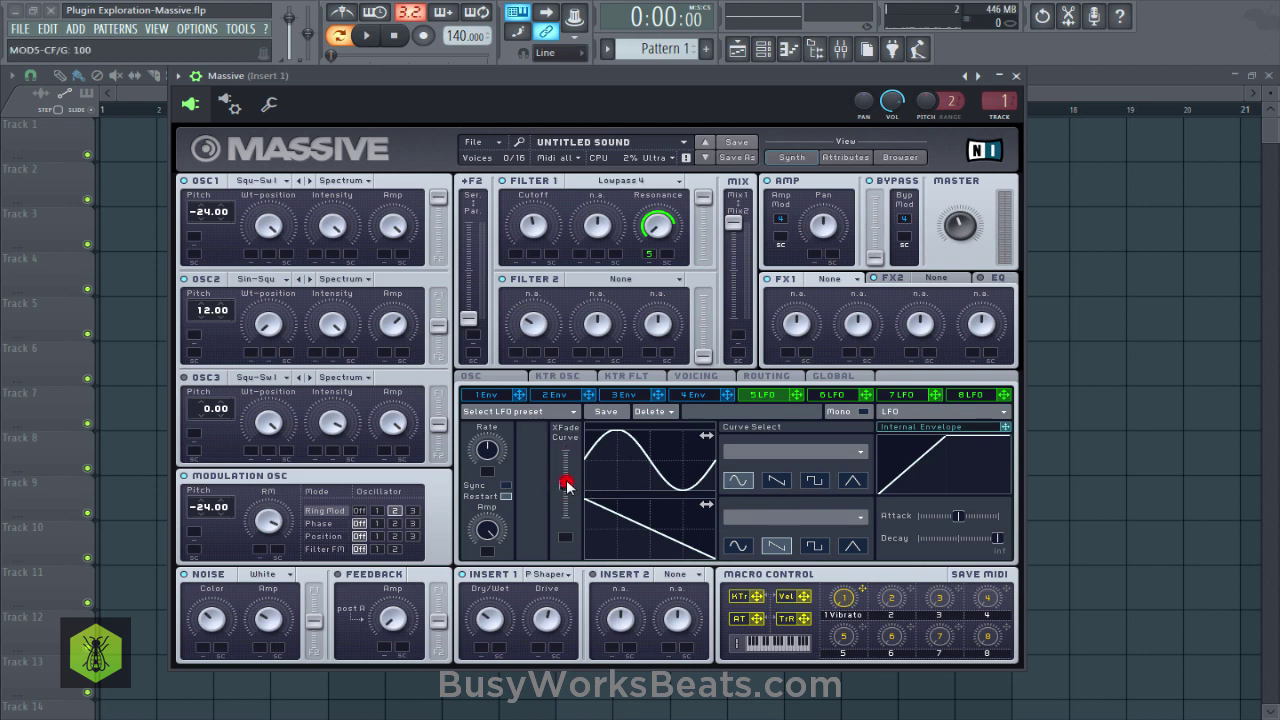
{"action": "left_click_drag", "start_coordinate": [488, 449], "coordinate": [487, 465]}
{"action": "left_click_drag", "start_coordinate": [565, 486], "coordinate": [565, 446]}
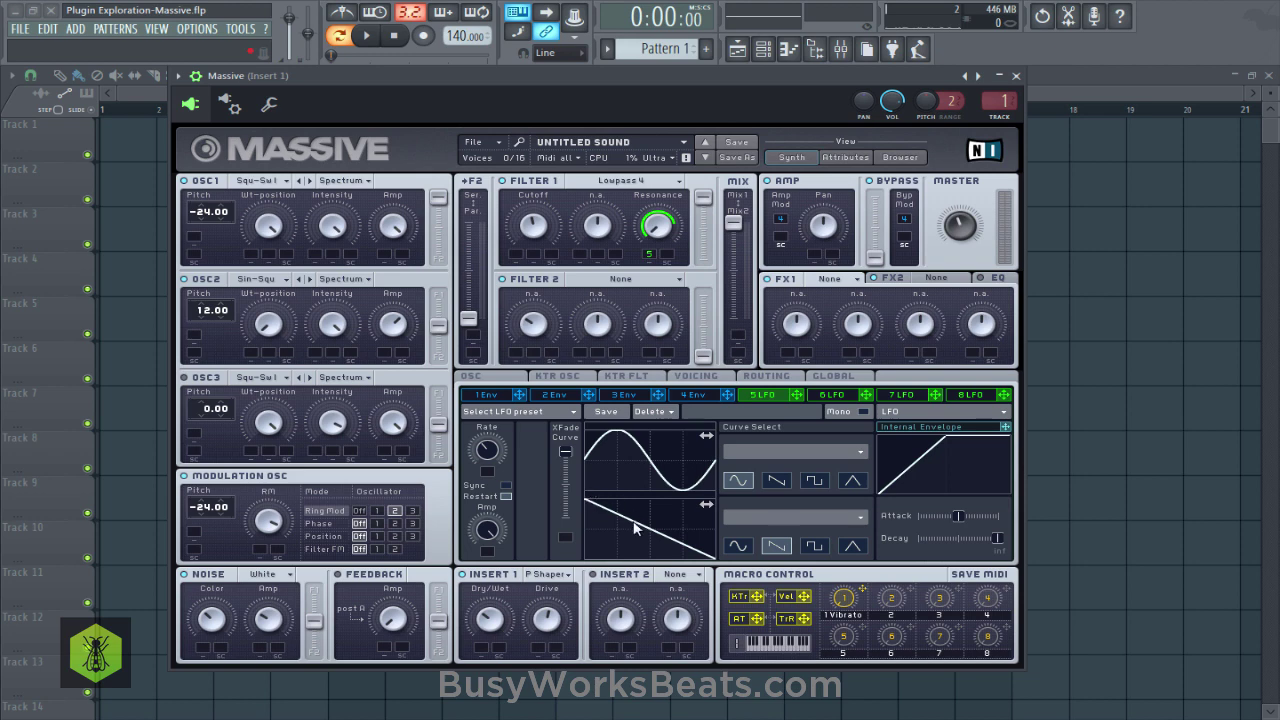
{"action": "left_click_drag", "start_coordinate": [565, 456], "coordinate": [557, 430]}
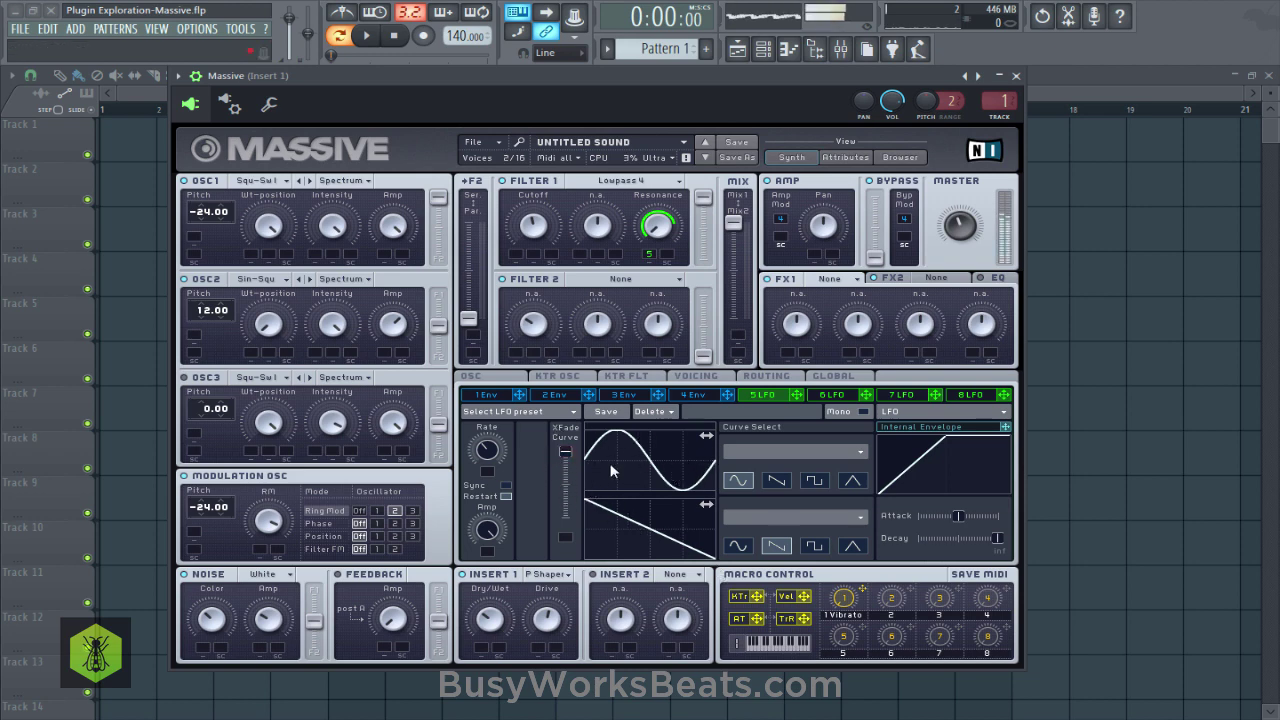
{"action": "left_click", "coordinate": [565, 455]}
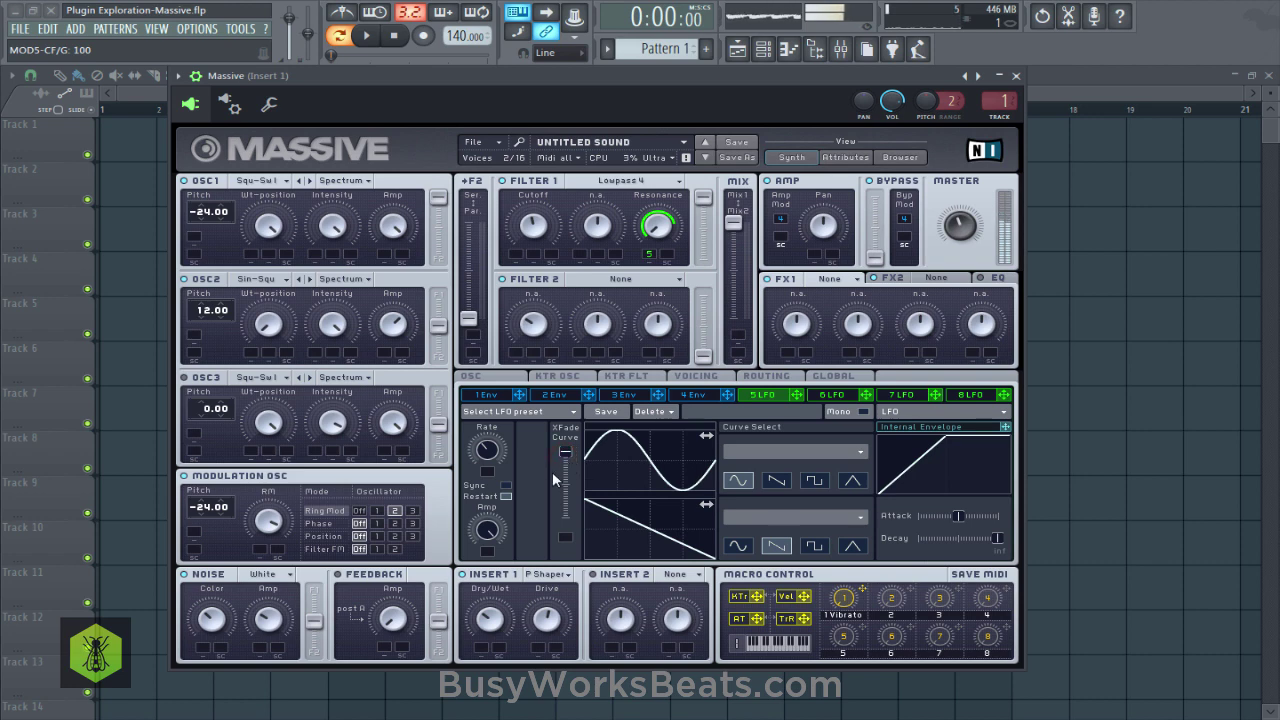
{"action": "left_click", "coordinate": [488, 450]}
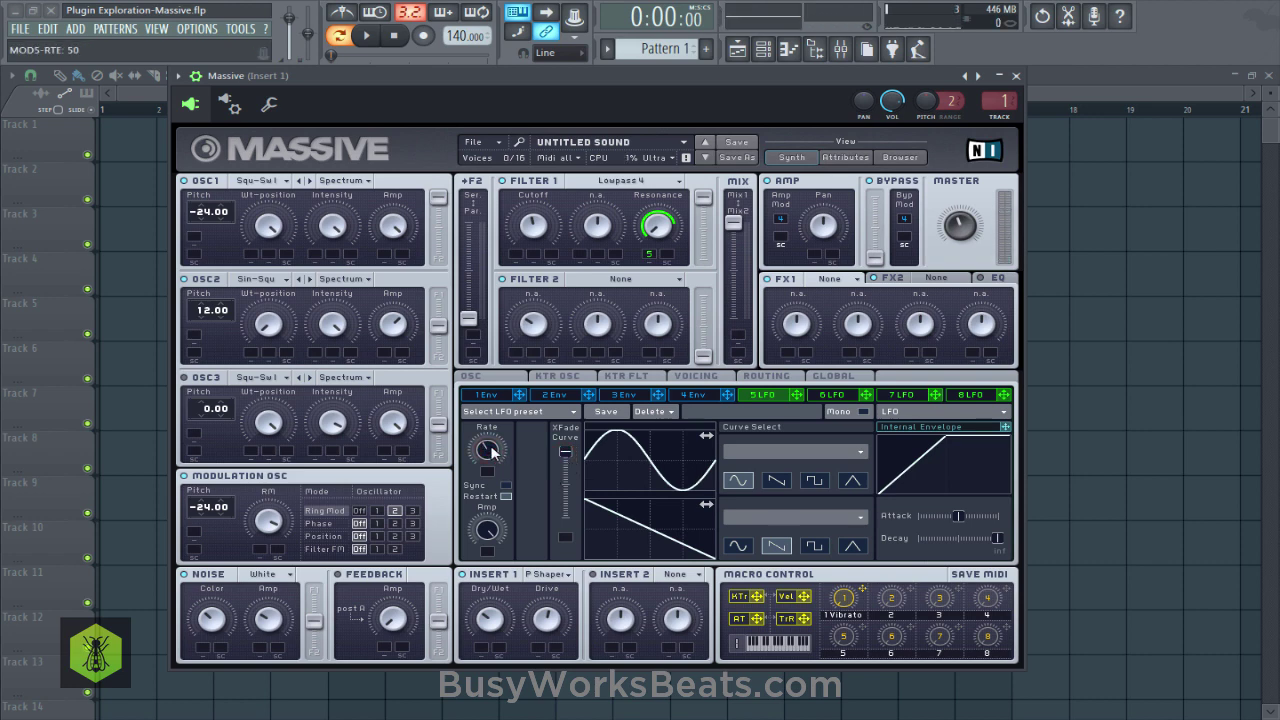
Switch 5 LFO to tempo sync and set its Ratio to 4/1
{"action": "left_click", "coordinate": [504, 487]}
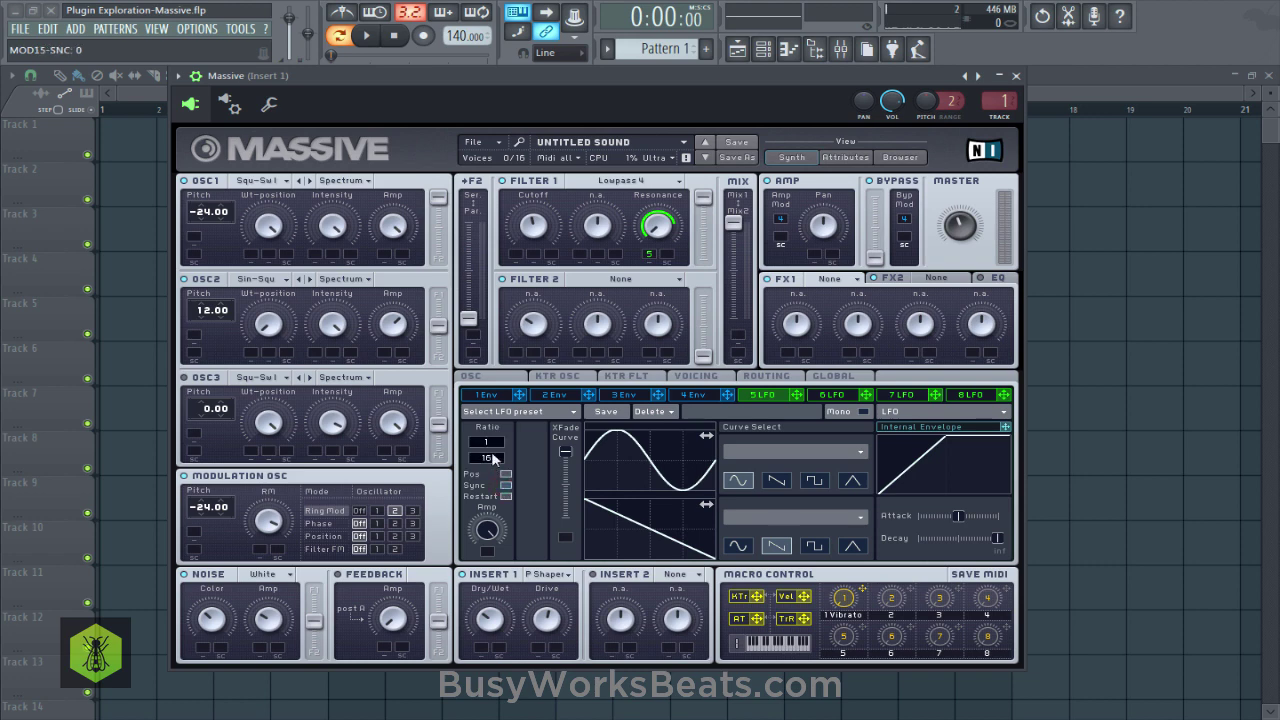
{"action": "left_click", "coordinate": [490, 443]}
{"action": "left_click_drag", "start_coordinate": [492, 446], "coordinate": [506, 428]}
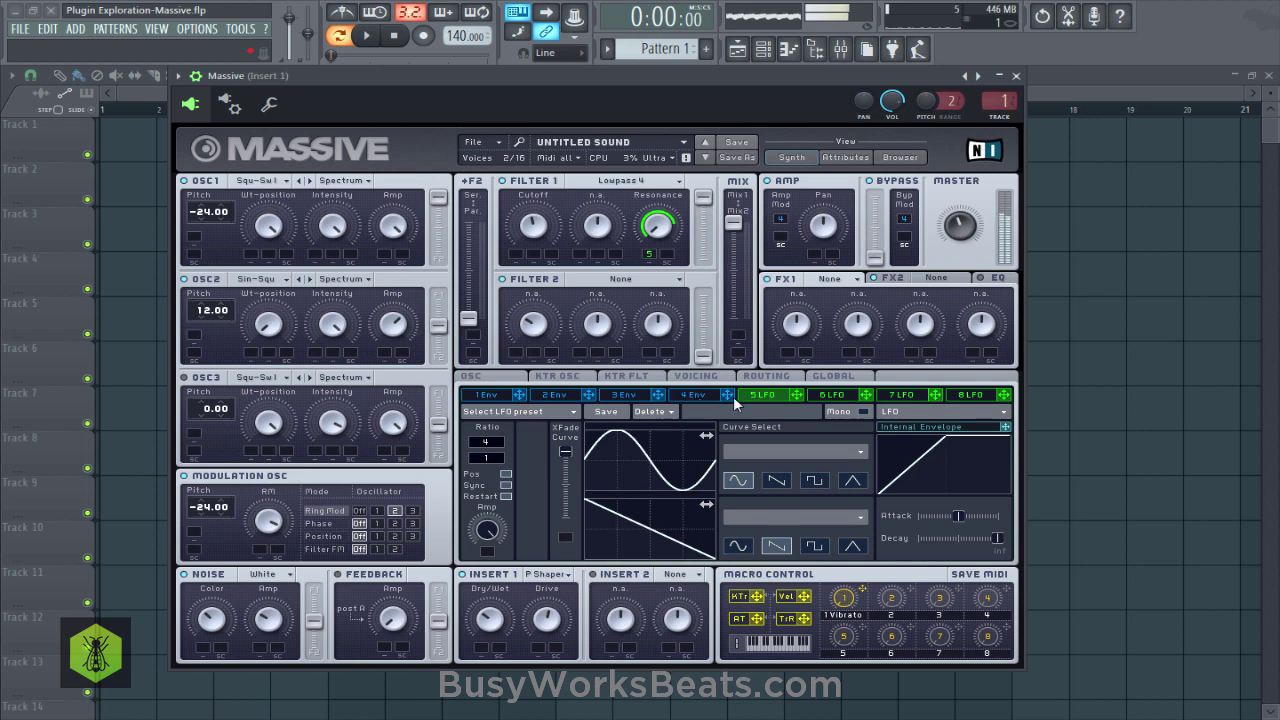
Try Reverb in FX1 and an EQ with reduced Low Shelf and Boost, and switch both effects off
{"action": "left_click", "coordinate": [845, 280]}
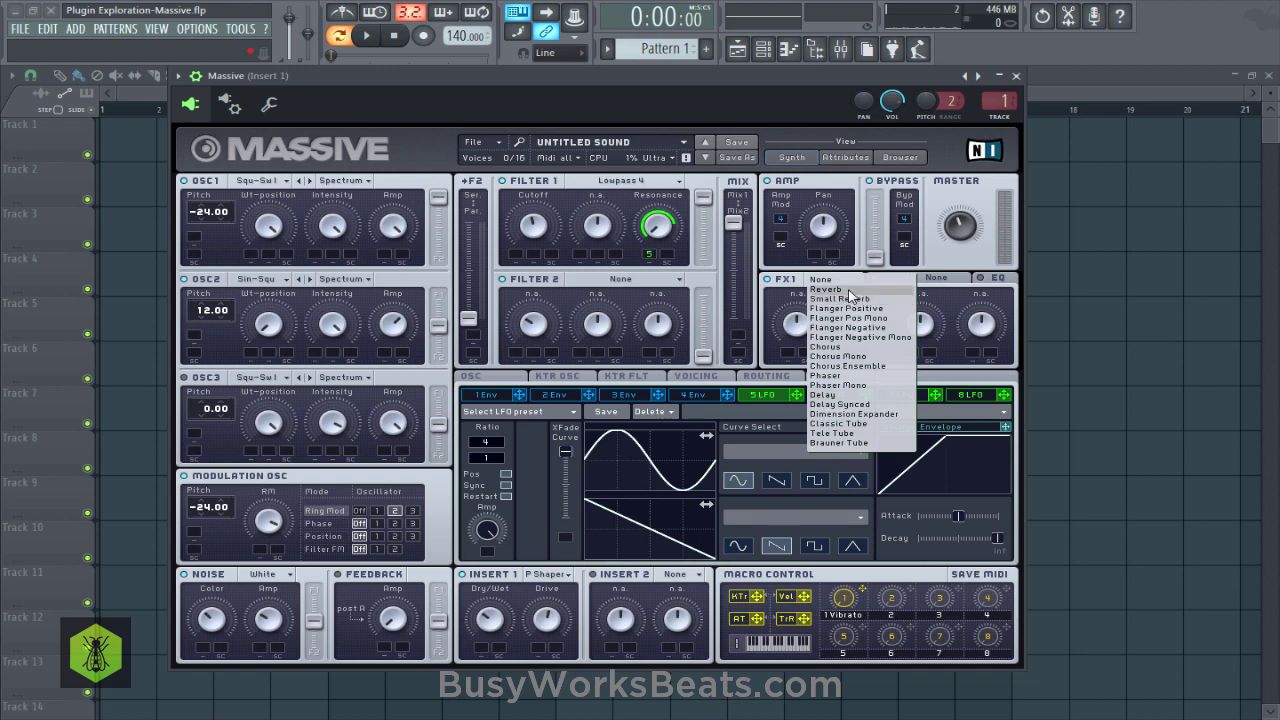
{"action": "left_click", "coordinate": [848, 290]}
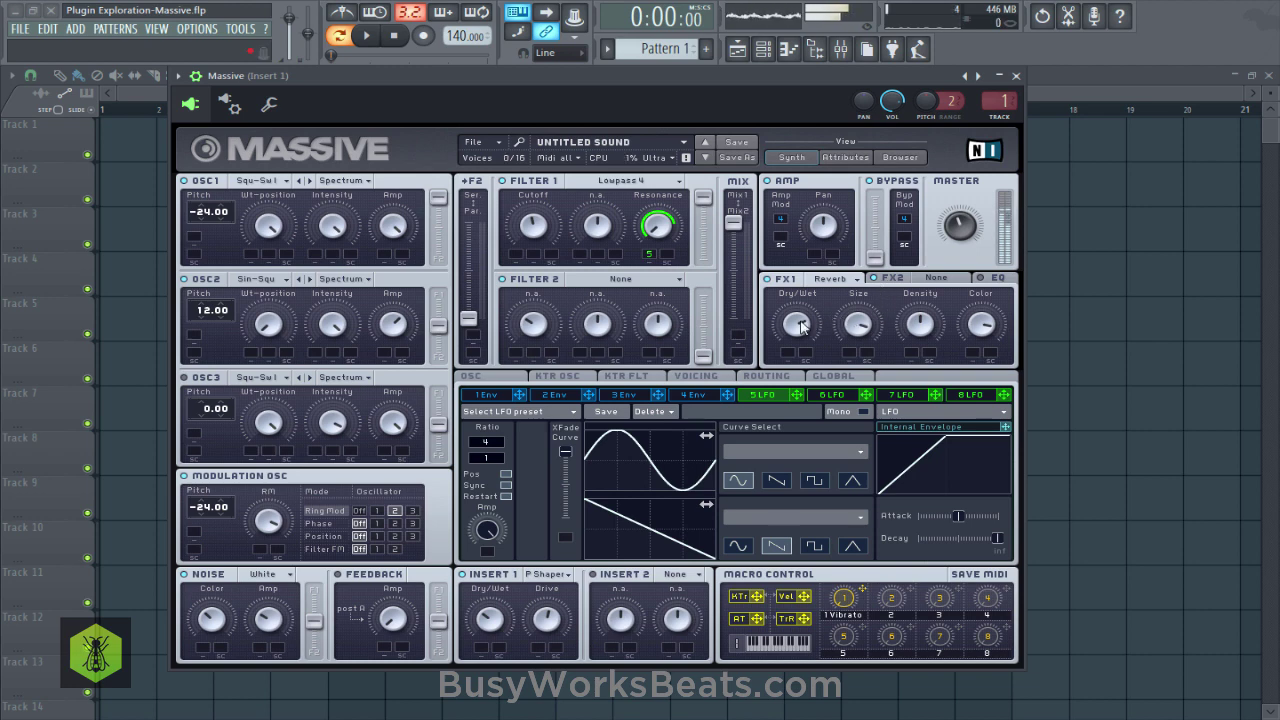
{"action": "left_click", "coordinate": [981, 278]}
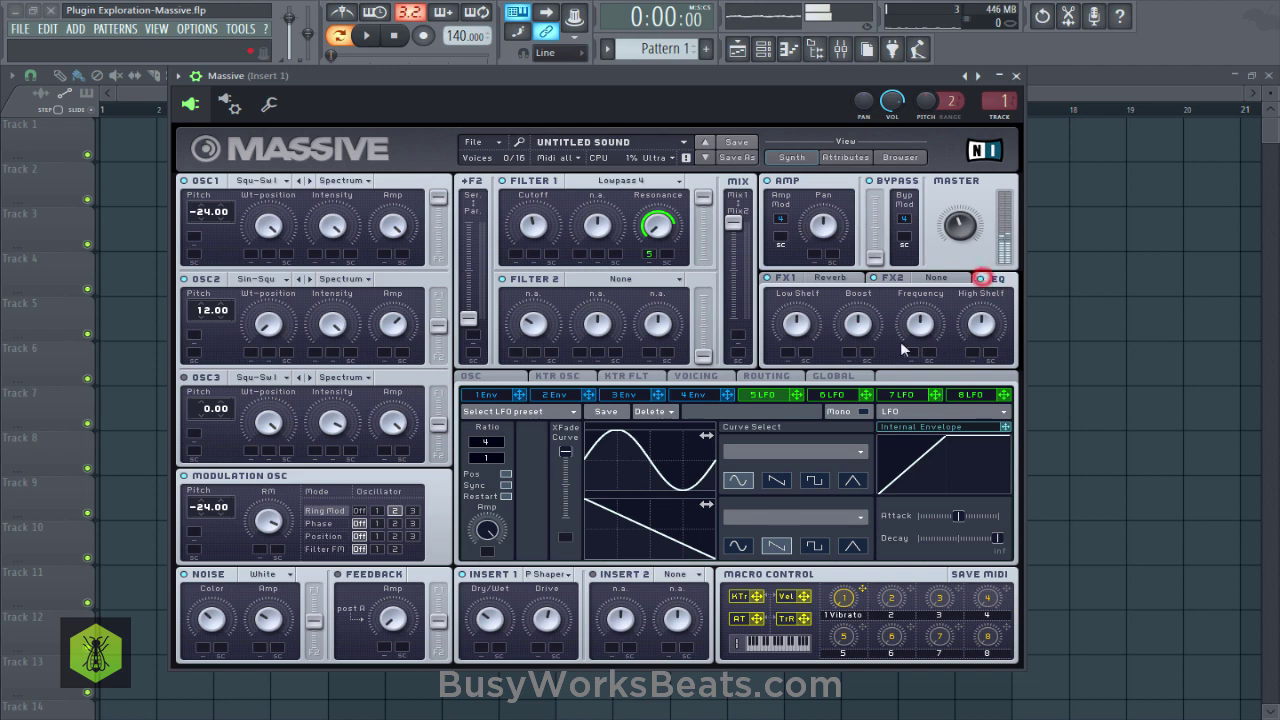
{"action": "left_click", "coordinate": [800, 322]}
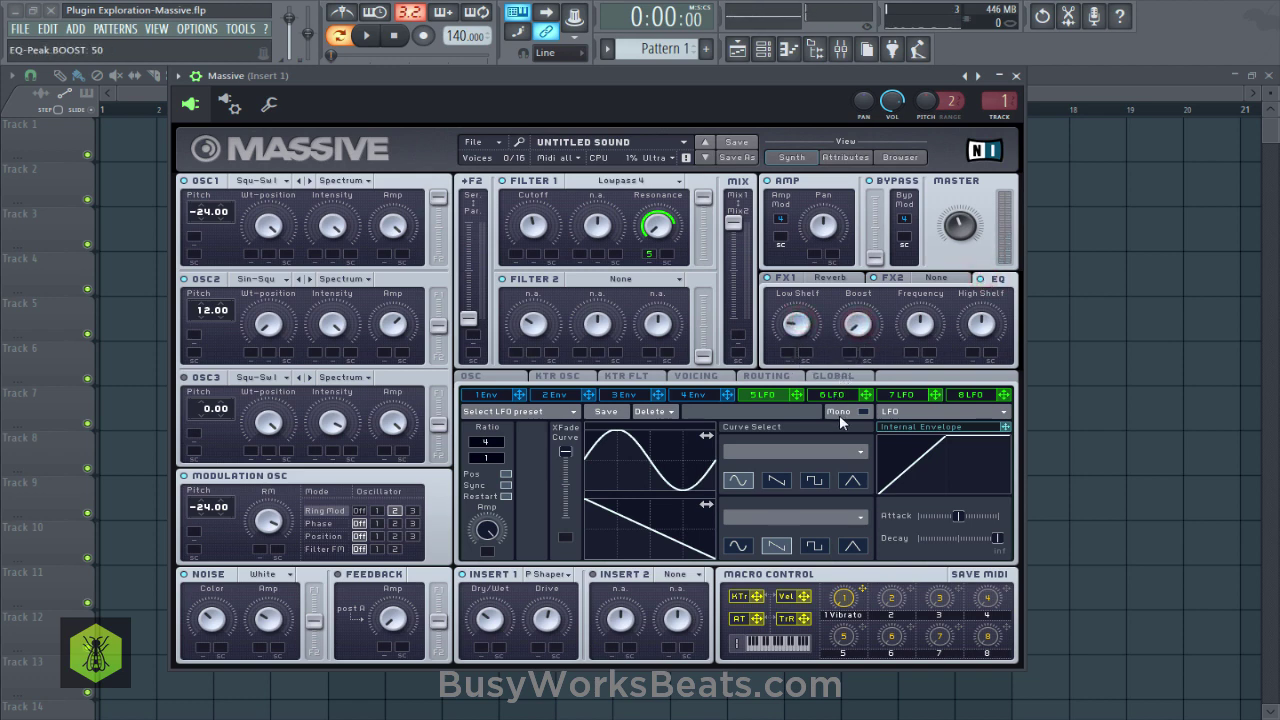
{"action": "left_click", "coordinate": [843, 280]}
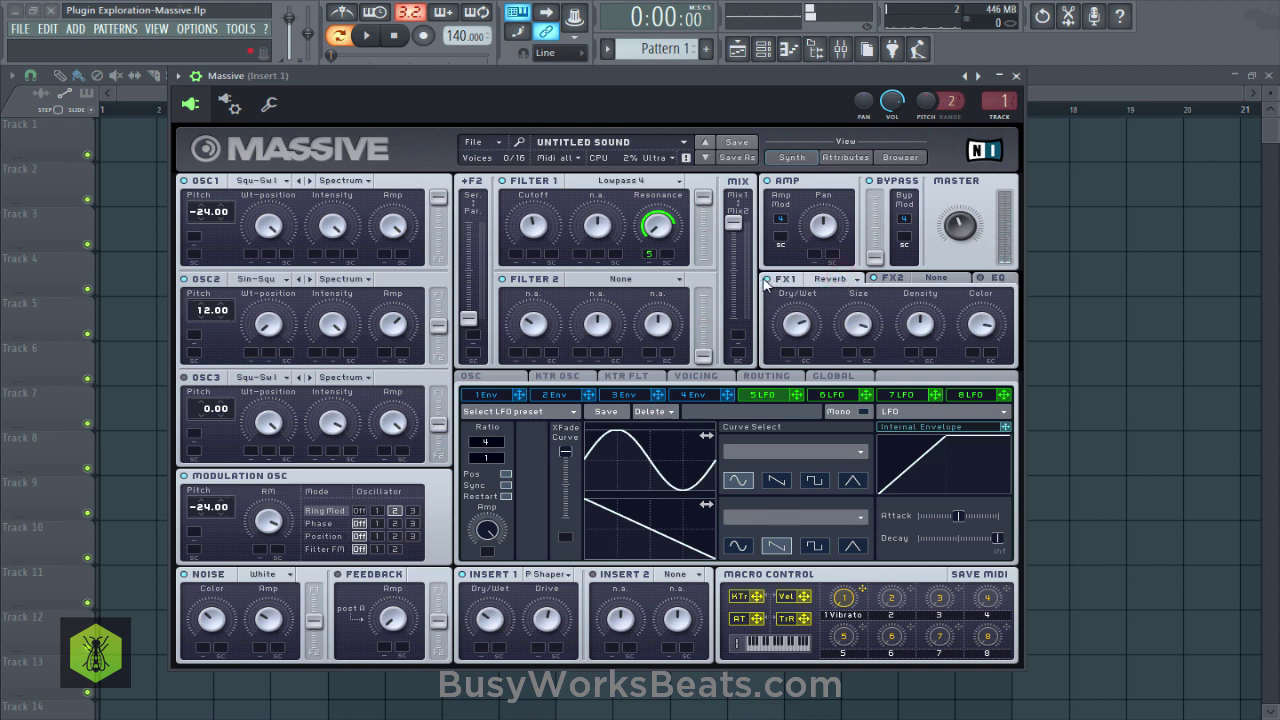
{"action": "left_click", "coordinate": [767, 280]}
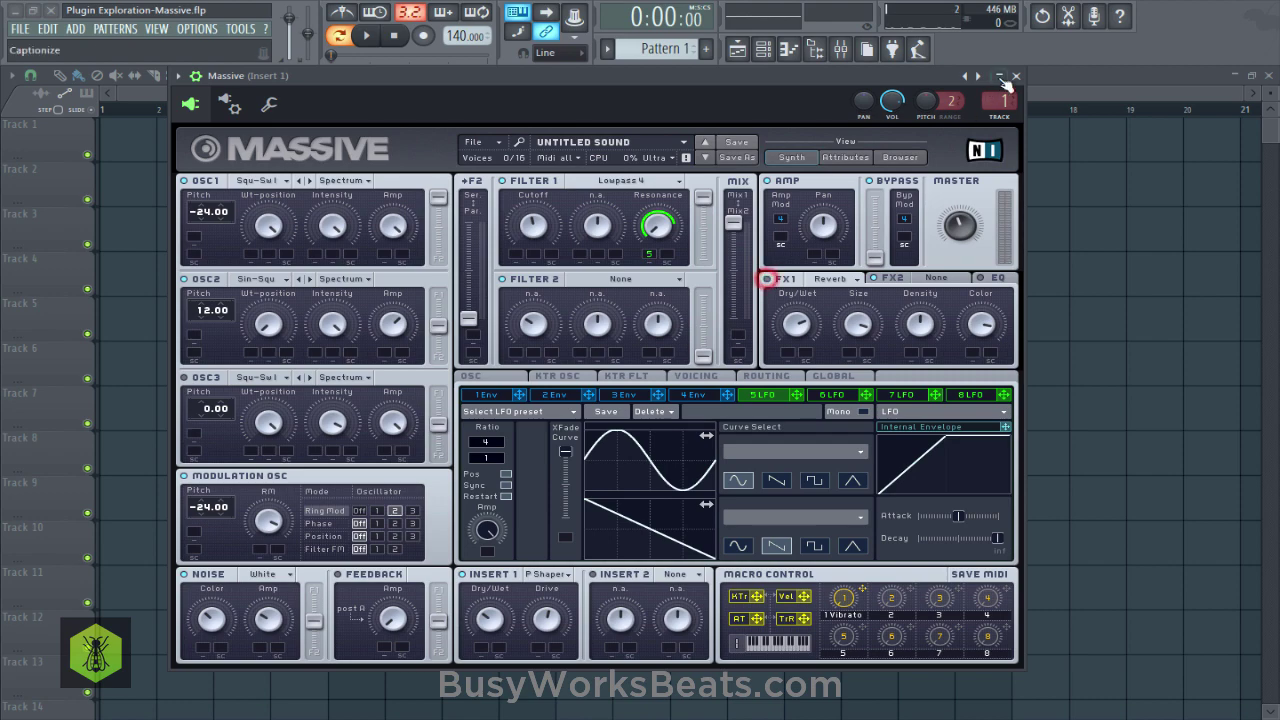
Close the synth window and load Fruity Reeverb 2 into Slot 1 of mixer track Insert 1
{"action": "left_click", "coordinate": [1016, 75]}
{"action": "left_click", "coordinate": [841, 49]}
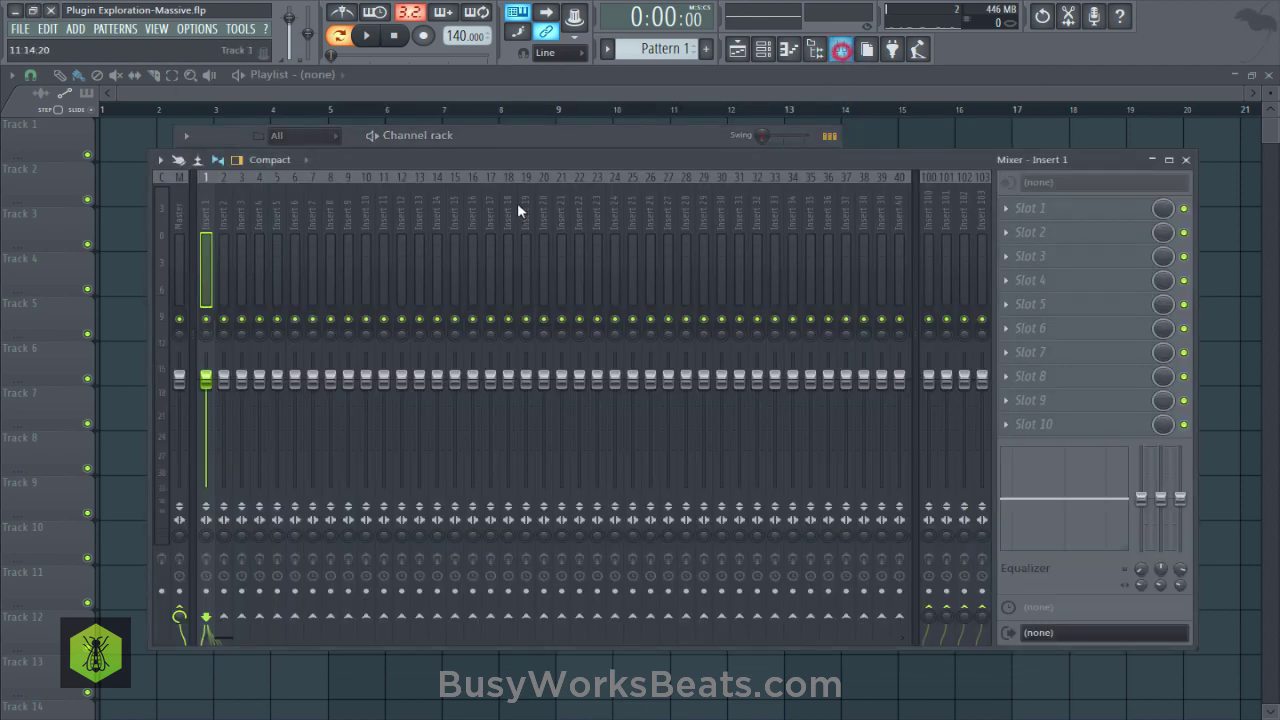
{"action": "left_click", "coordinate": [1040, 210]}
{"action": "left_click", "coordinate": [473, 282]}
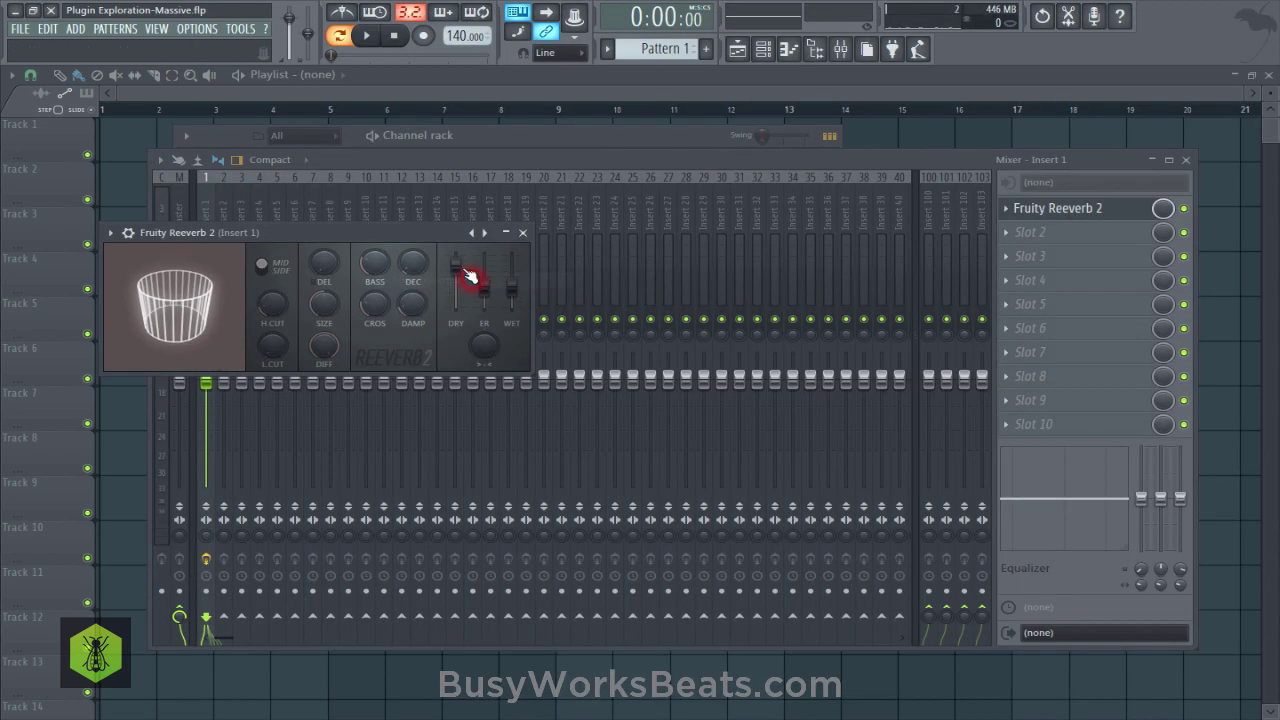
Raise Fruity Reeverb 2's low cut, decay and wet level, and close the reverb window
{"action": "left_click", "coordinate": [272, 345]}
{"action": "left_click_drag", "start_coordinate": [275, 344], "coordinate": [275, 334]}
{"action": "left_click_drag", "start_coordinate": [508, 301], "coordinate": [508, 283]}
{"action": "left_click", "coordinate": [489, 345]}
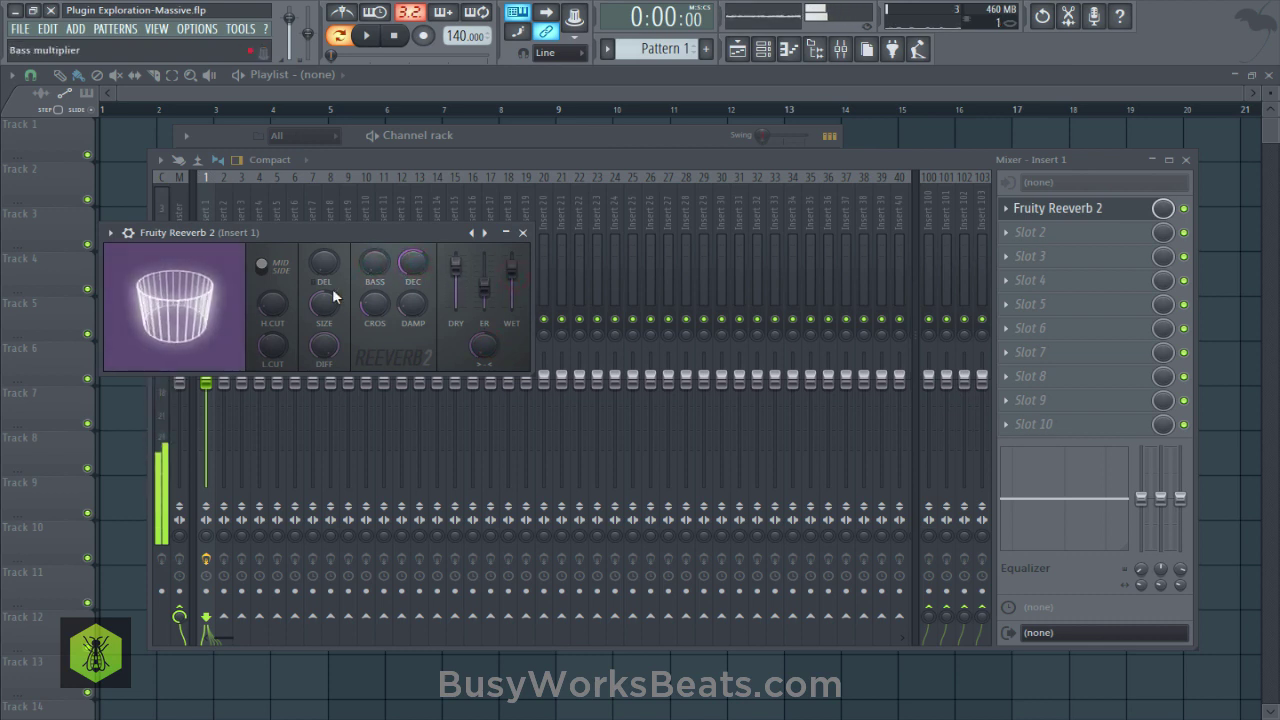
{"action": "left_click", "coordinate": [272, 345]}
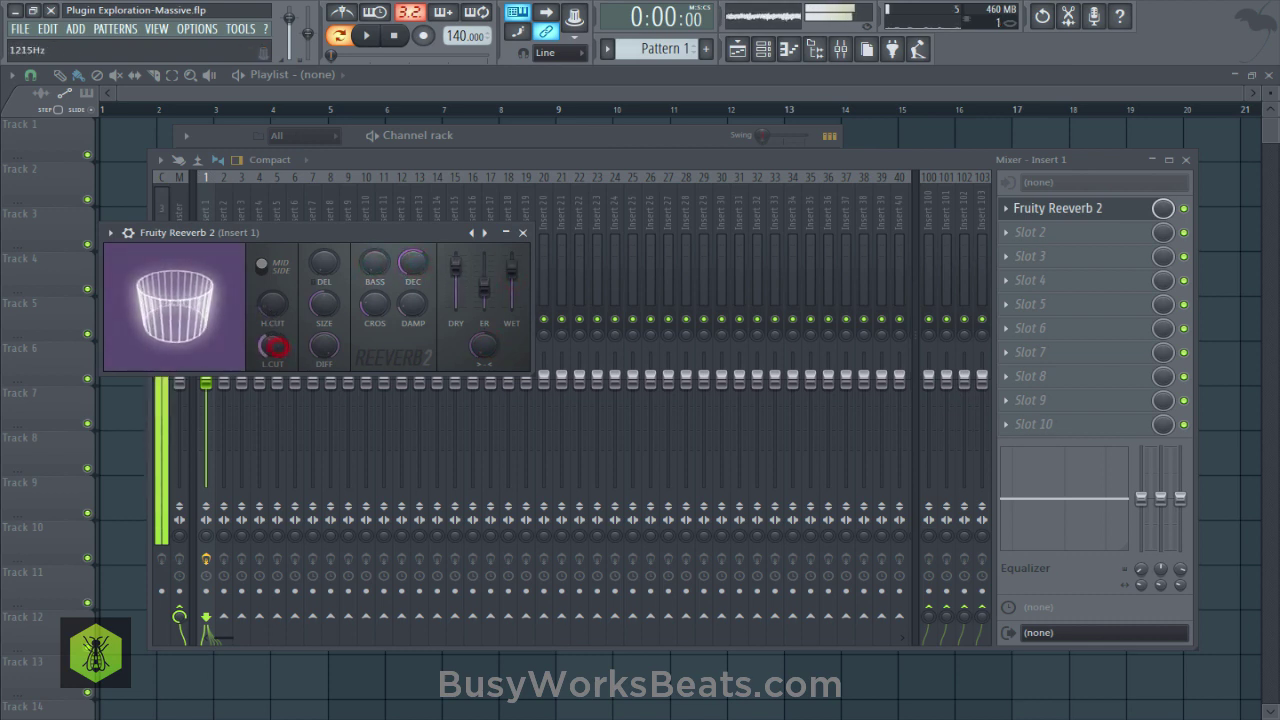
{"action": "left_click", "coordinate": [522, 234]}
Bring the Channel rack forward and reopen the Massive channel to review the patch with the mixer reverb
{"action": "left_click", "coordinate": [670, 138]}
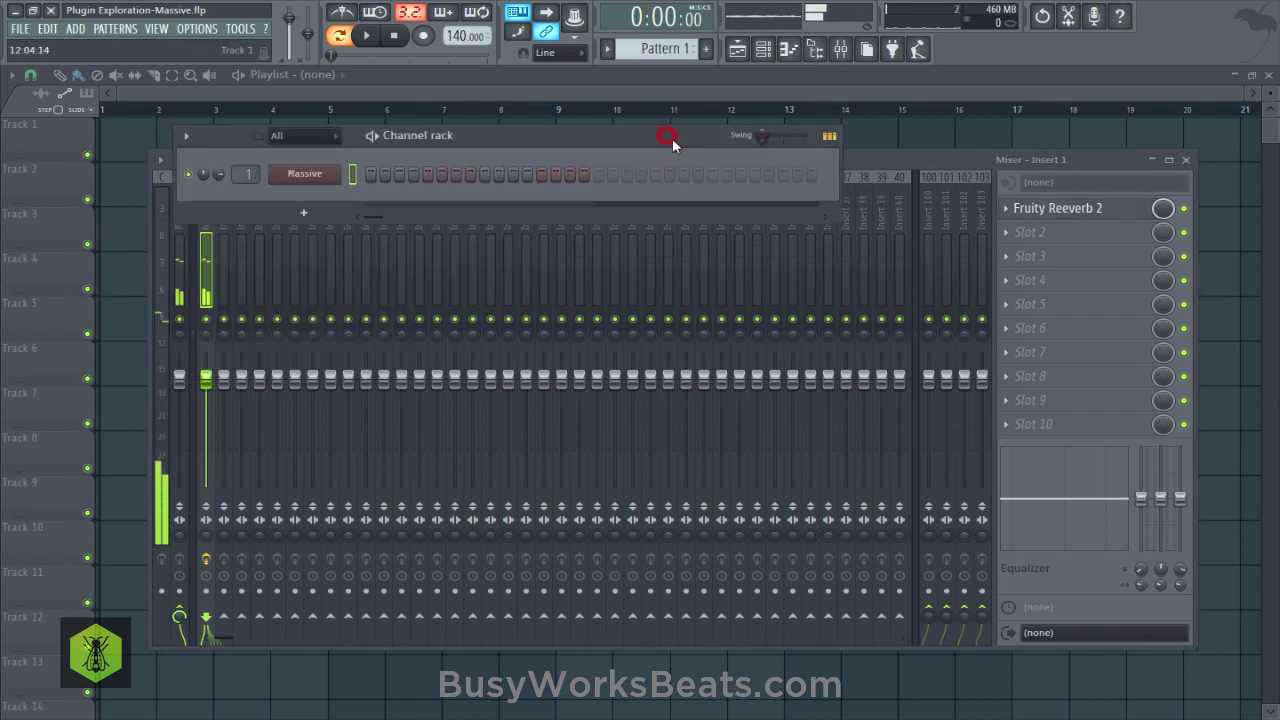
{"action": "left_click", "coordinate": [271, 176]}
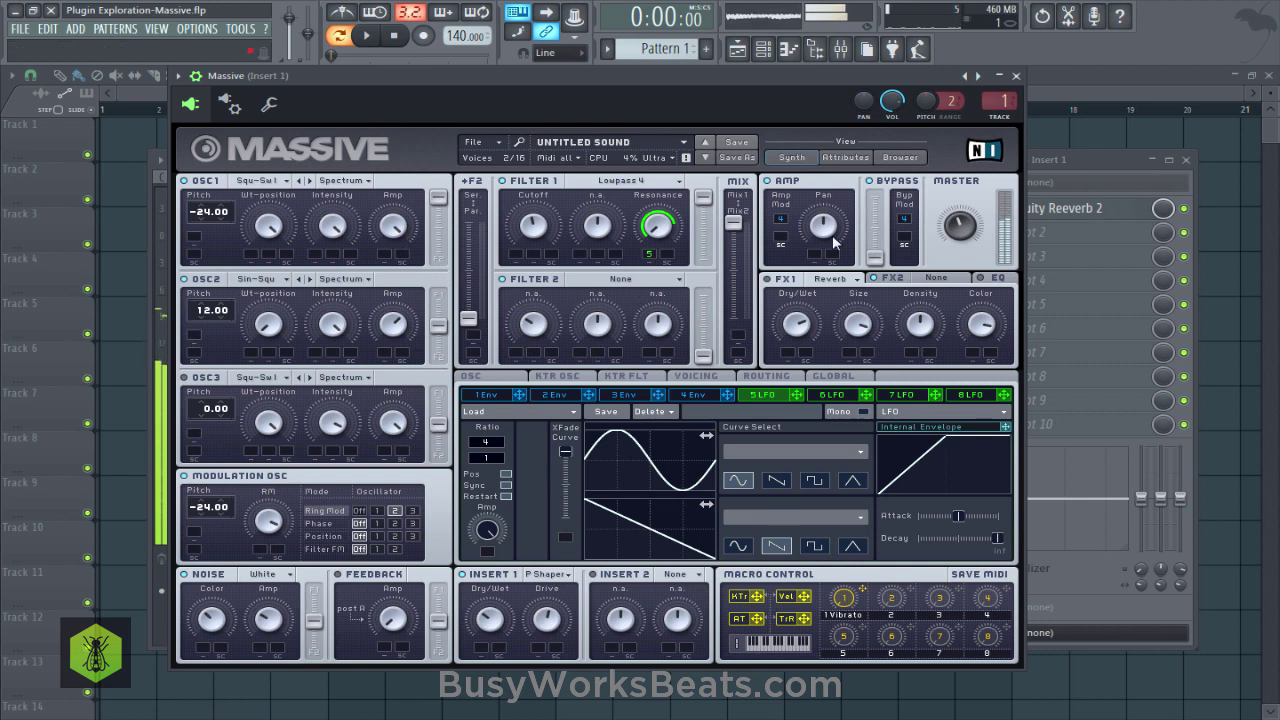
{"action": "left_click", "coordinate": [1016, 75]}
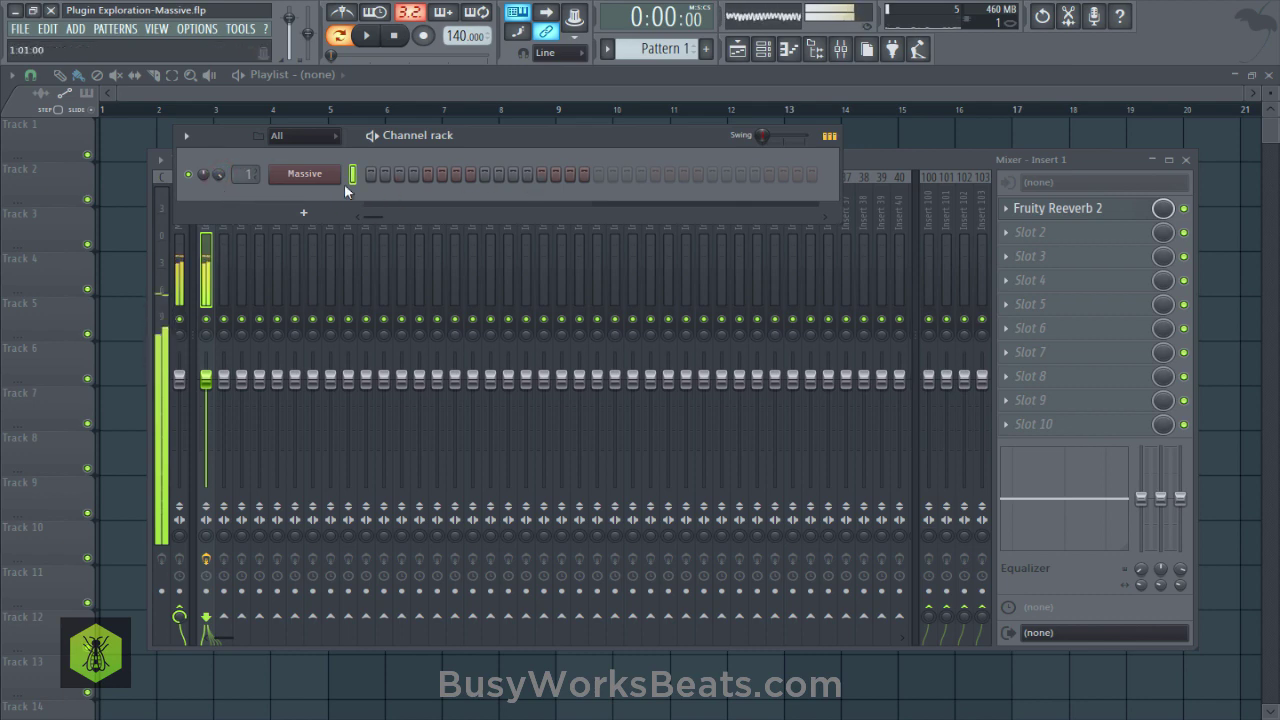
{"action": "left_click", "coordinate": [300, 174]}
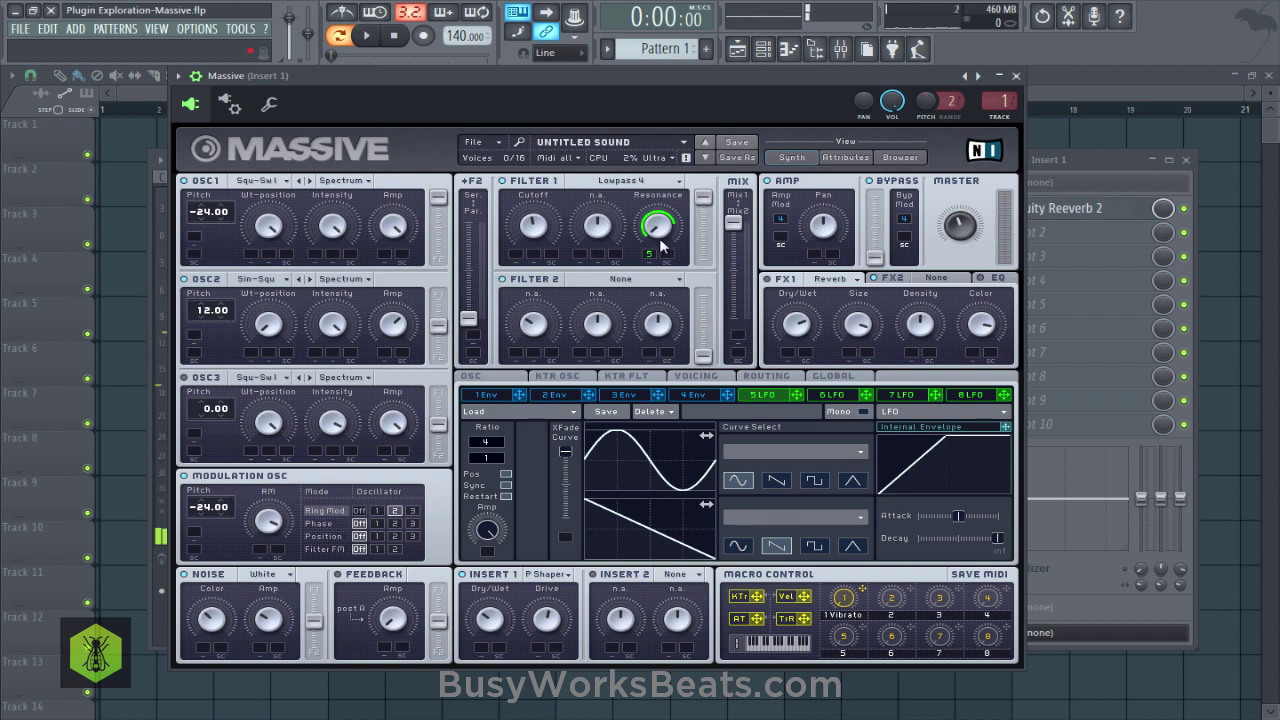
{"action": "left_click", "coordinate": [1016, 76]}
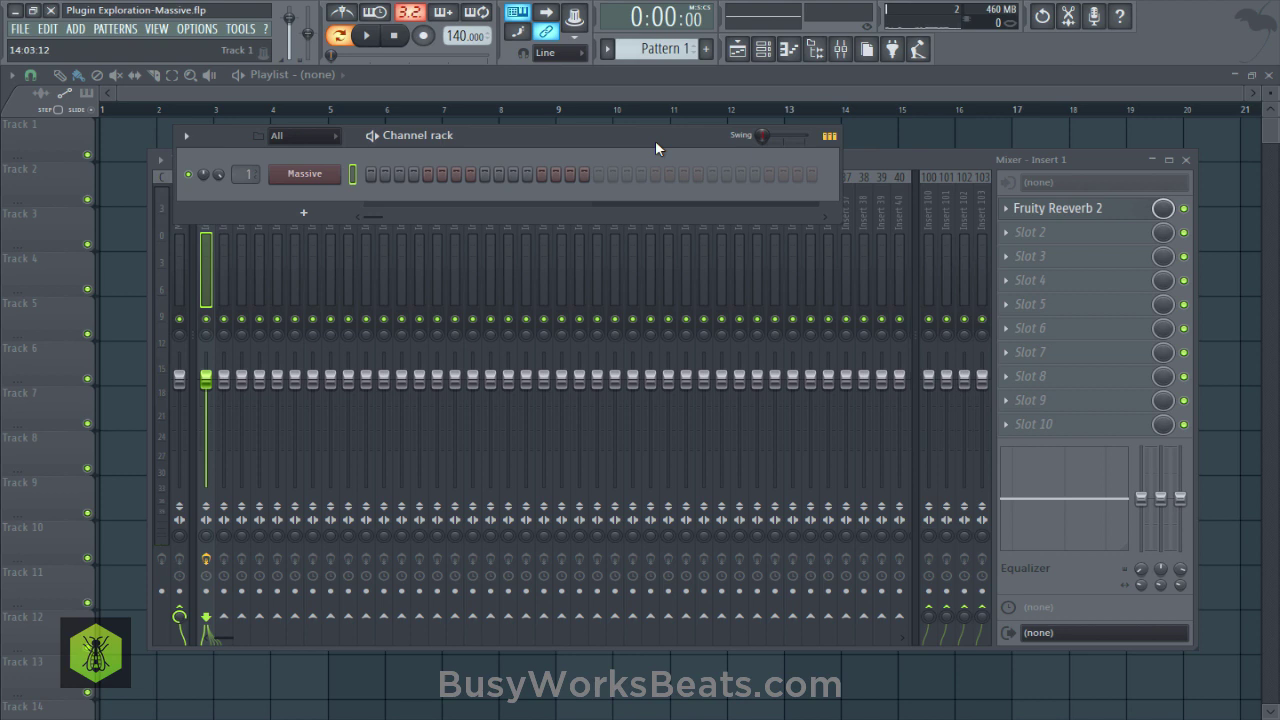
{"action": "left_click", "coordinate": [318, 173]}
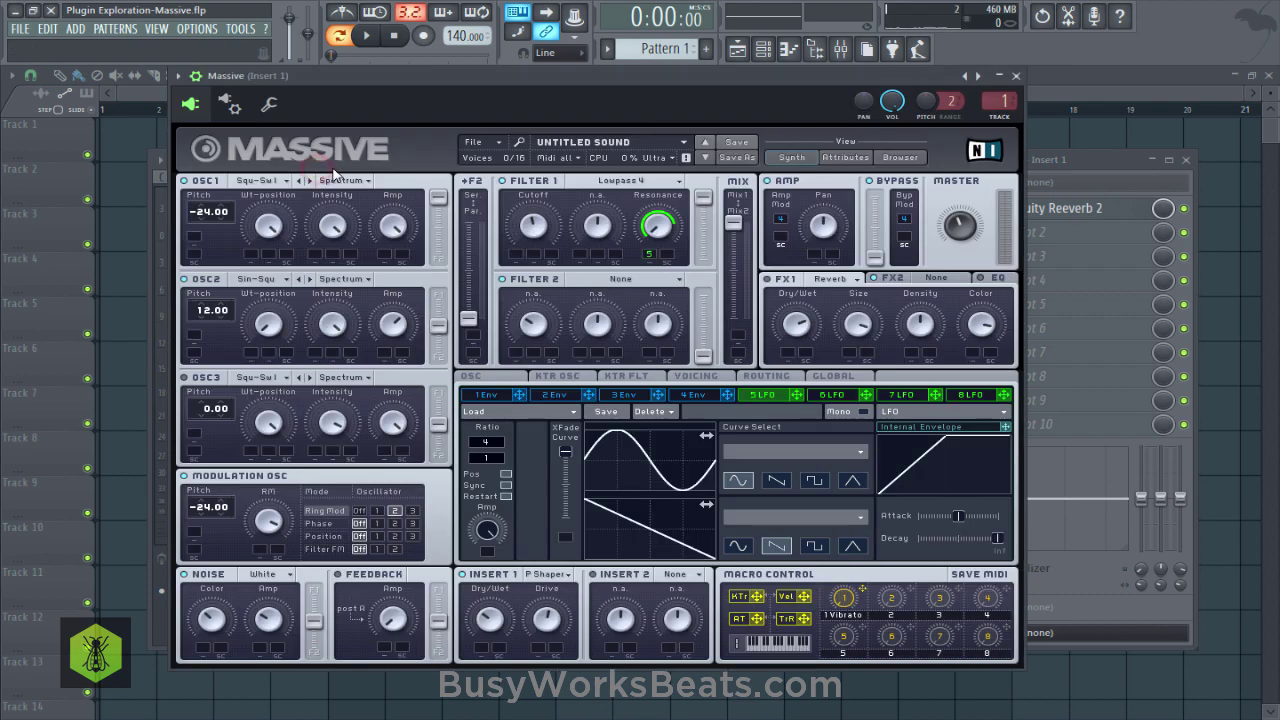